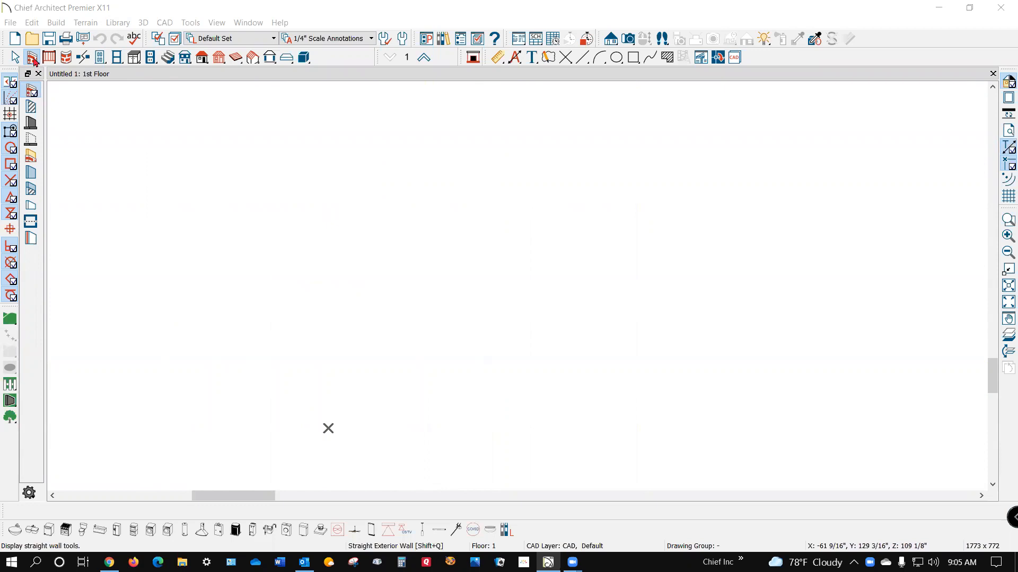
# Step: Draw a vertical straight exterior wall about 4 ft long, upward from the origin marker on the 1st Floor plan
pyautogui.click(32, 23)
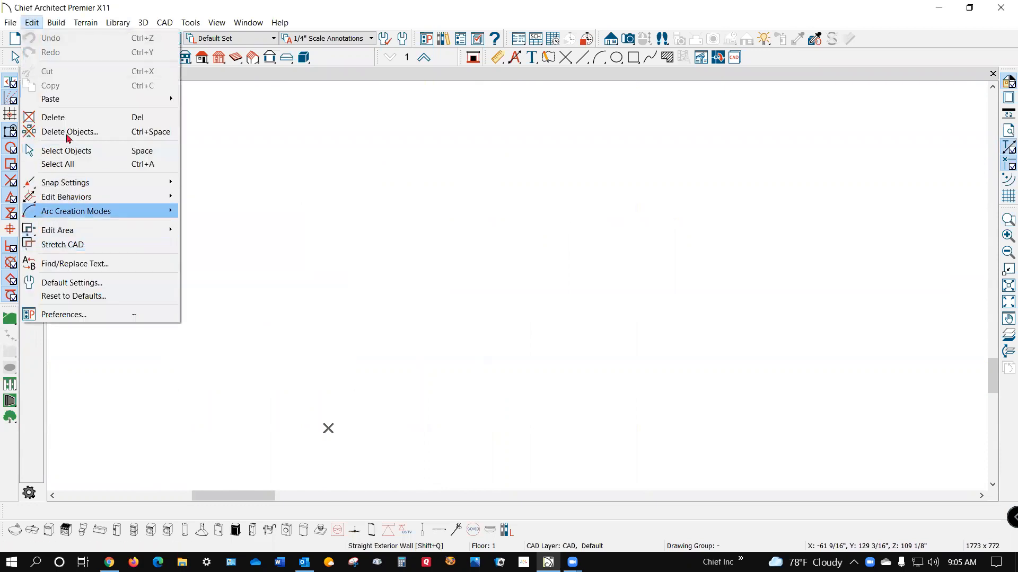
pyautogui.click(89, 11)
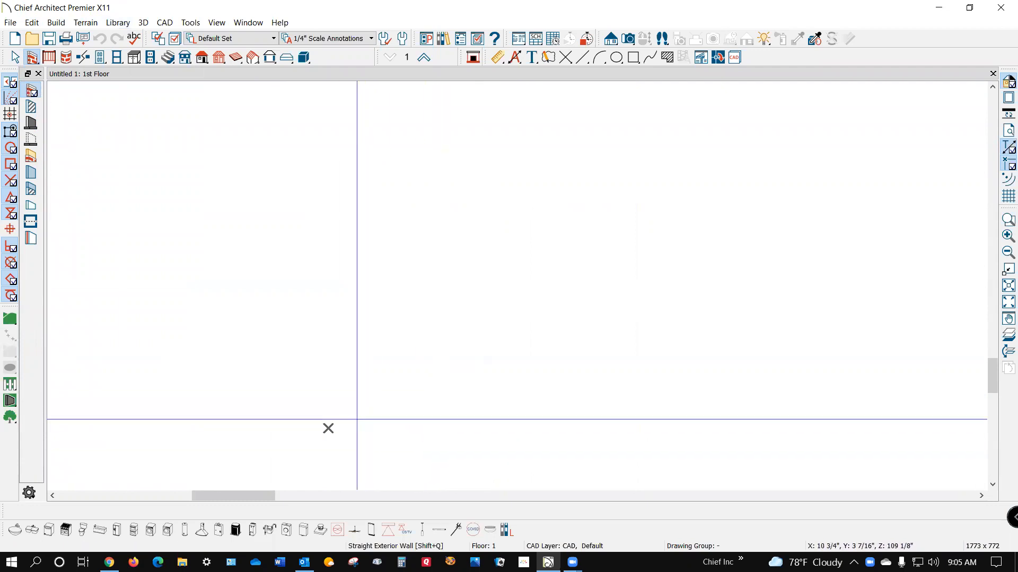
pyautogui.moveTo(328, 428); pyautogui.dragTo(329, 298)
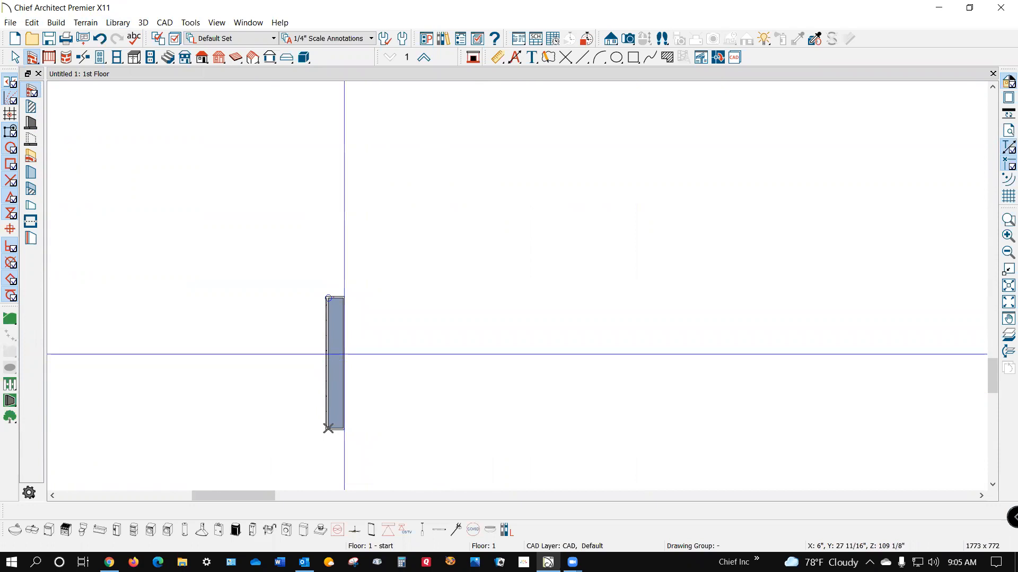
pyautogui.scroll(3, 344, 351)
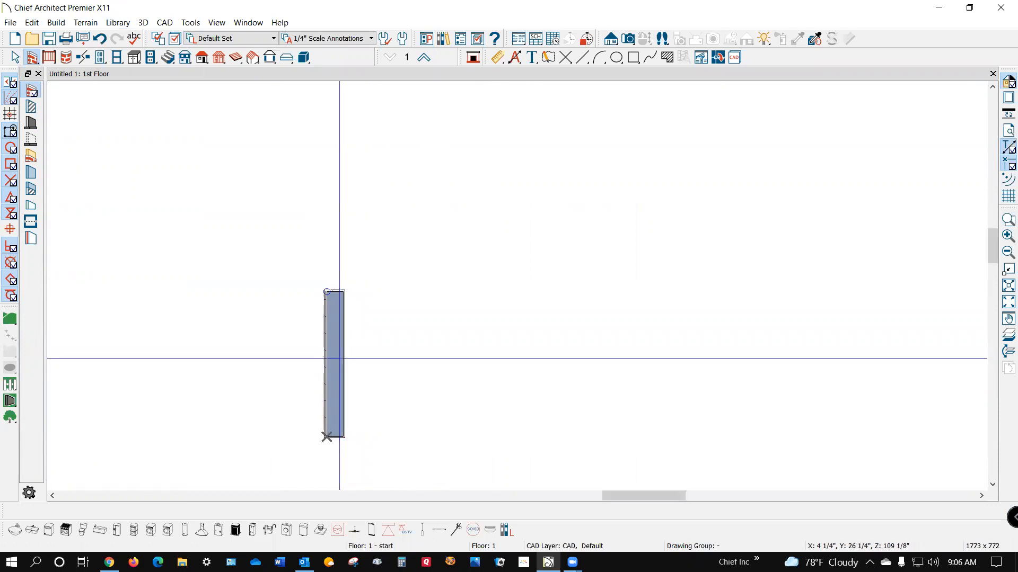
pyautogui.scroll(-2, 340, 339)
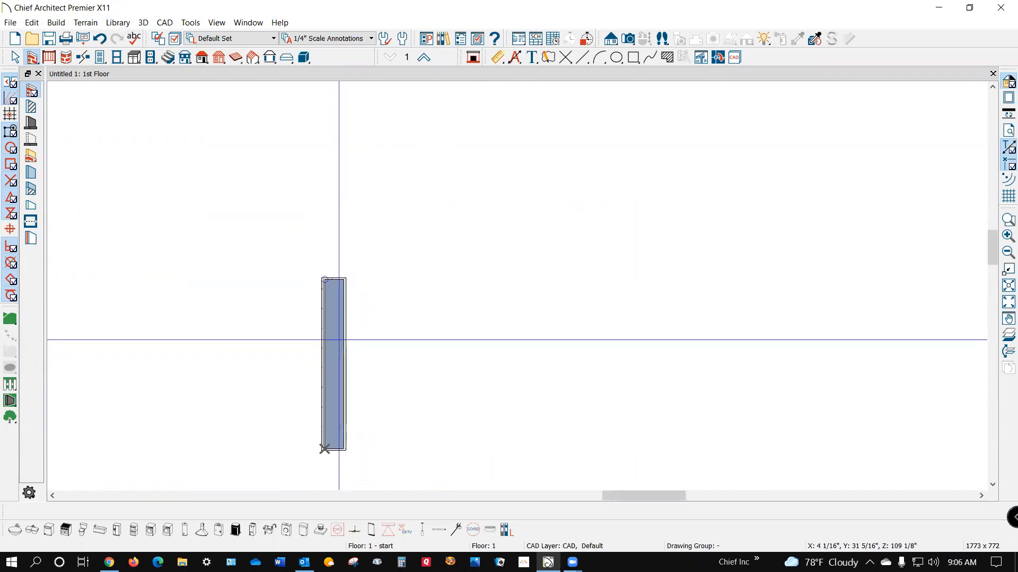
# Step: Change the drawn wall's type to 8" CMU (block) 2" Int. Wall and check its layers in the 3D preview
pyautogui.rightClick(339, 340)
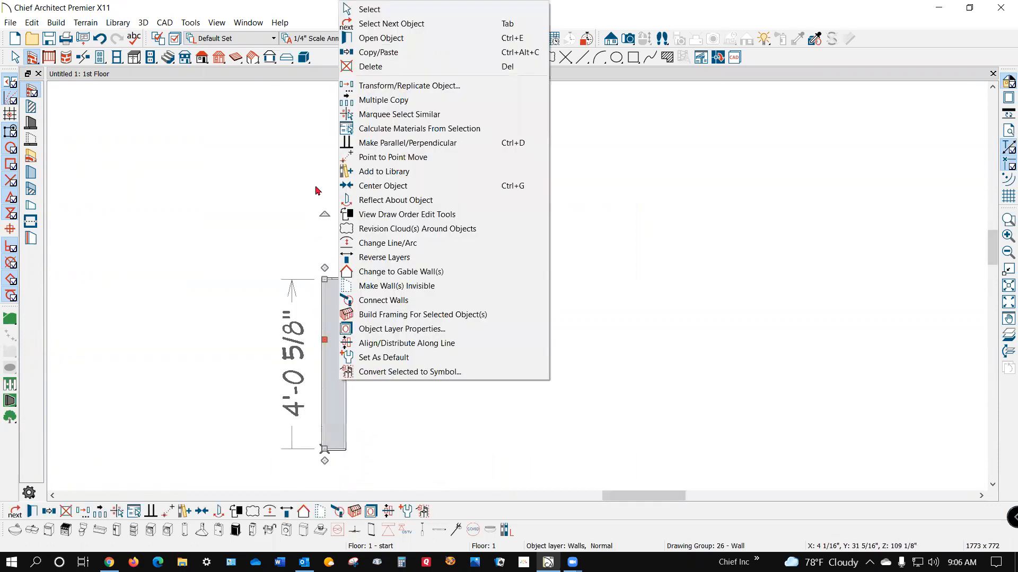
pyautogui.click(399, 39)
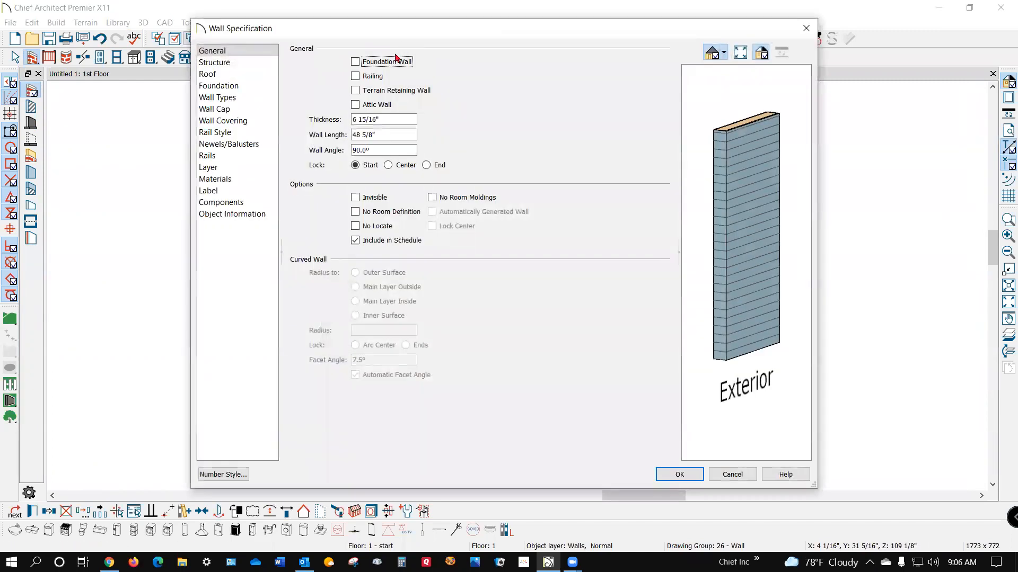
pyautogui.click(242, 99)
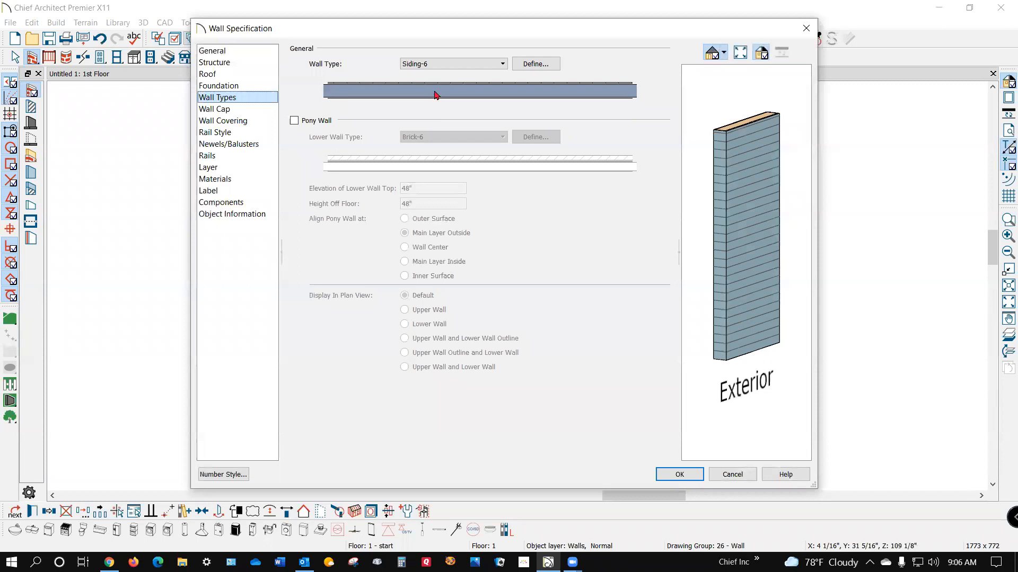
pyautogui.click(504, 64)
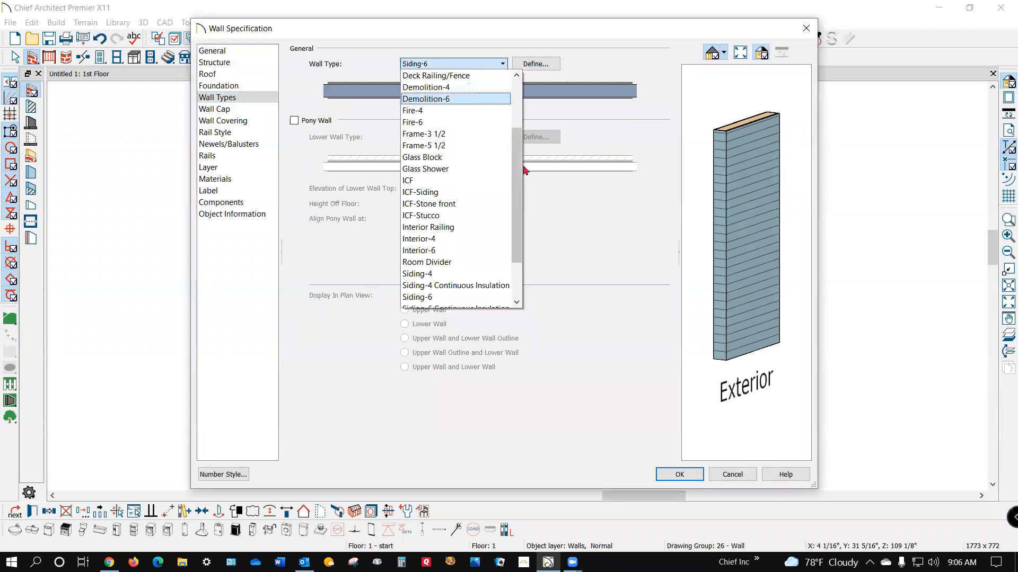
pyautogui.moveTo(517, 222); pyautogui.dragTo(531, 121)
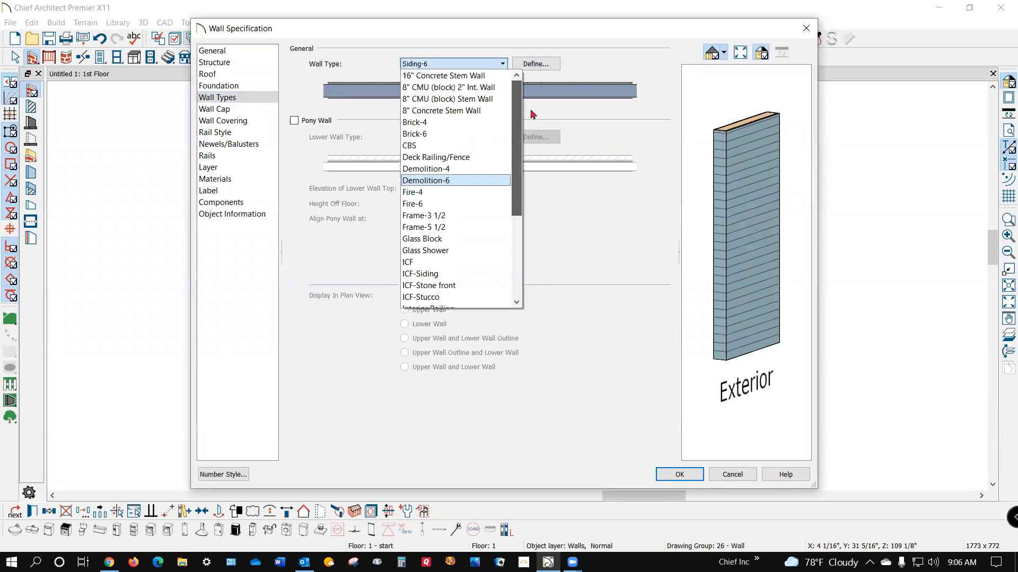
pyautogui.moveTo(534, 82); pyautogui.dragTo(534, 83)
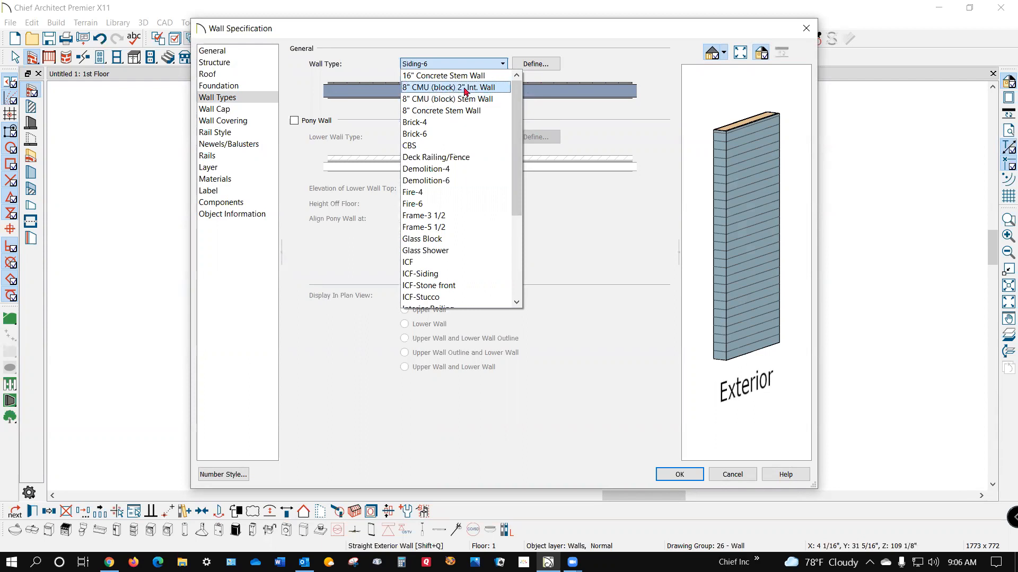
pyautogui.click(494, 88)
pyautogui.moveTo(712, 273); pyautogui.dragTo(775, 196)
pyautogui.scroll(2, 745, 177)
pyautogui.scroll(2, 745, 176)
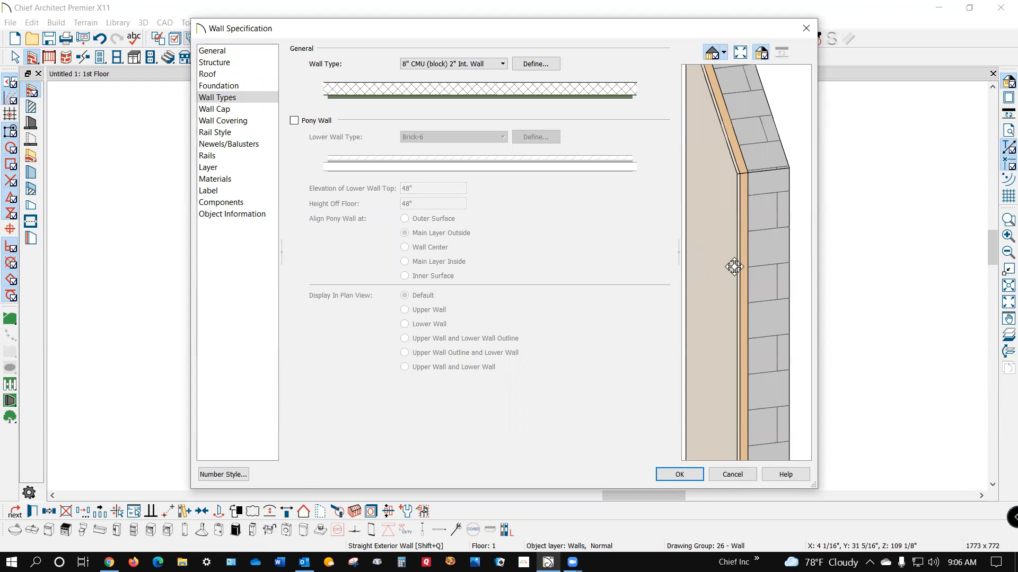
pyautogui.scroll(-2, 734, 268)
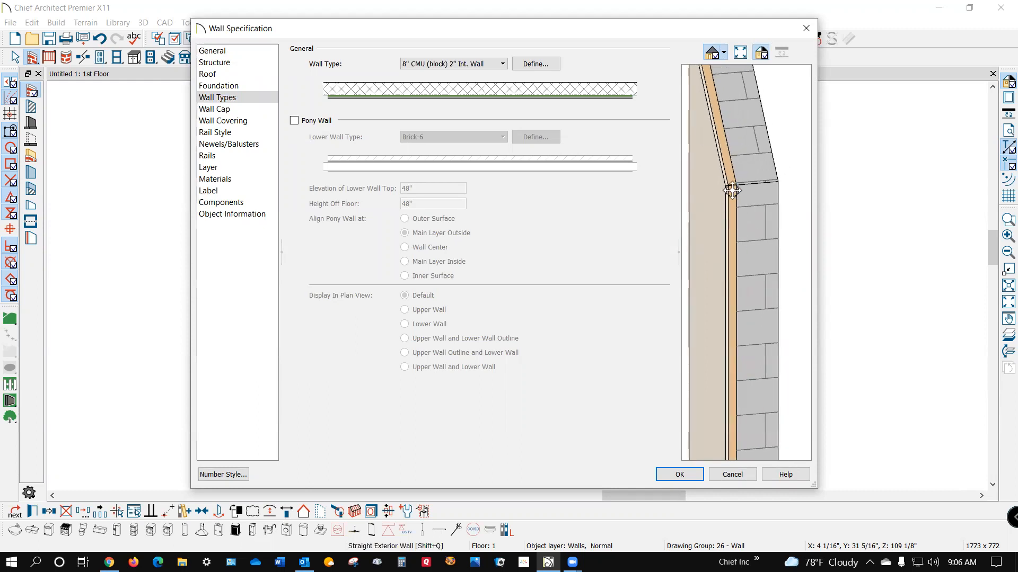
pyautogui.scroll(-4, 731, 189)
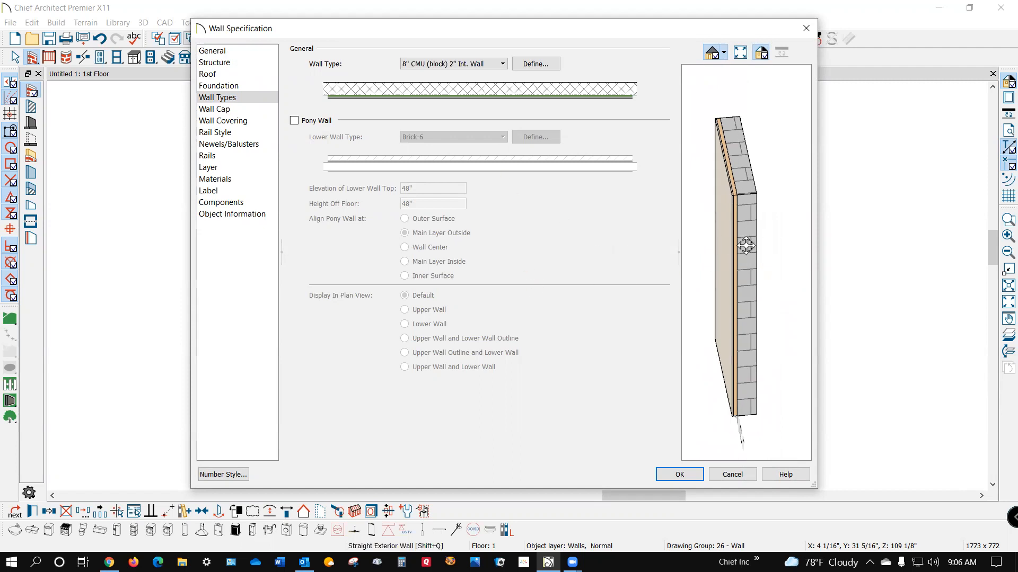
pyautogui.click(693, 475)
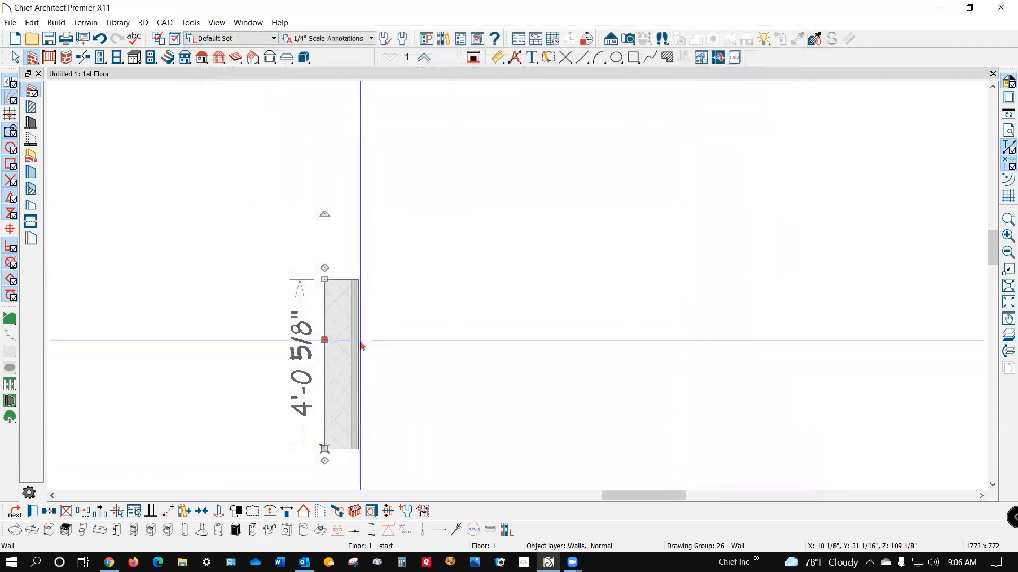
# Step: Create a full camera view facing the end of the block wall, orbit it to examine the layers, and close the view
pyautogui.scroll(2, 368, 341)
pyautogui.press('Escape')
pyautogui.scroll(-2, 366, 333)
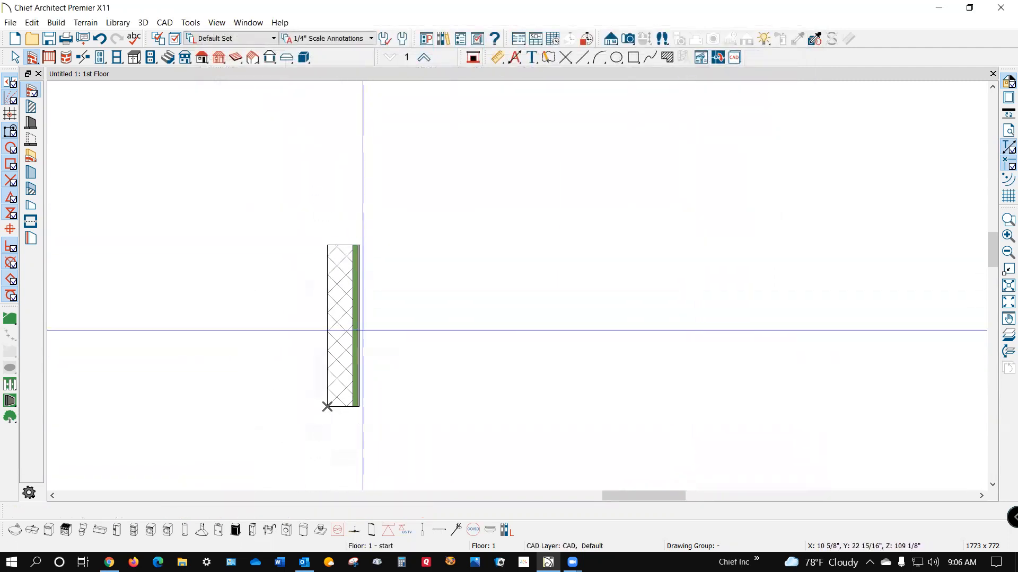
pyautogui.scroll(-3, 375, 268)
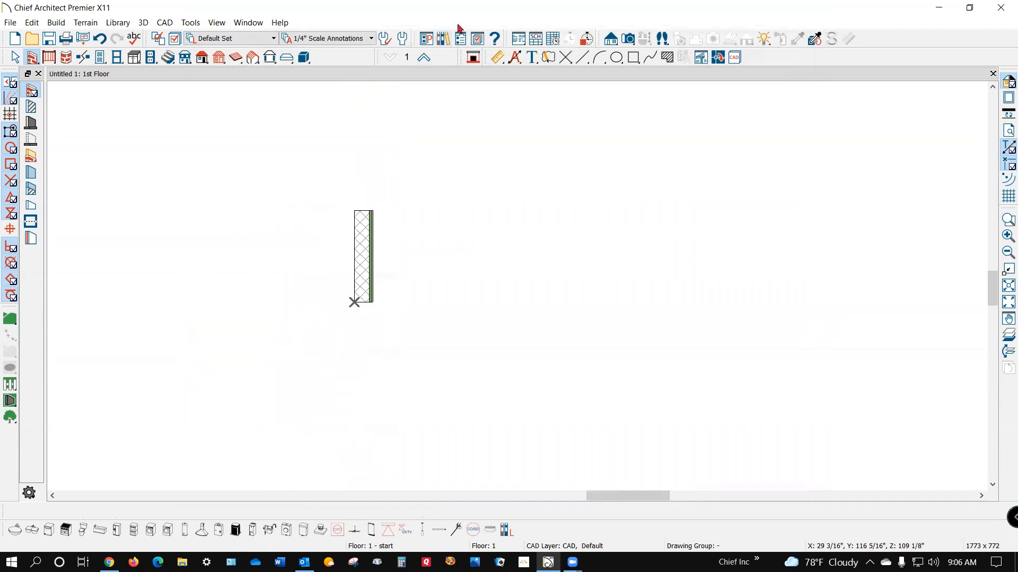
pyautogui.click(627, 39)
pyautogui.moveTo(436, 448); pyautogui.dragTo(390, 302)
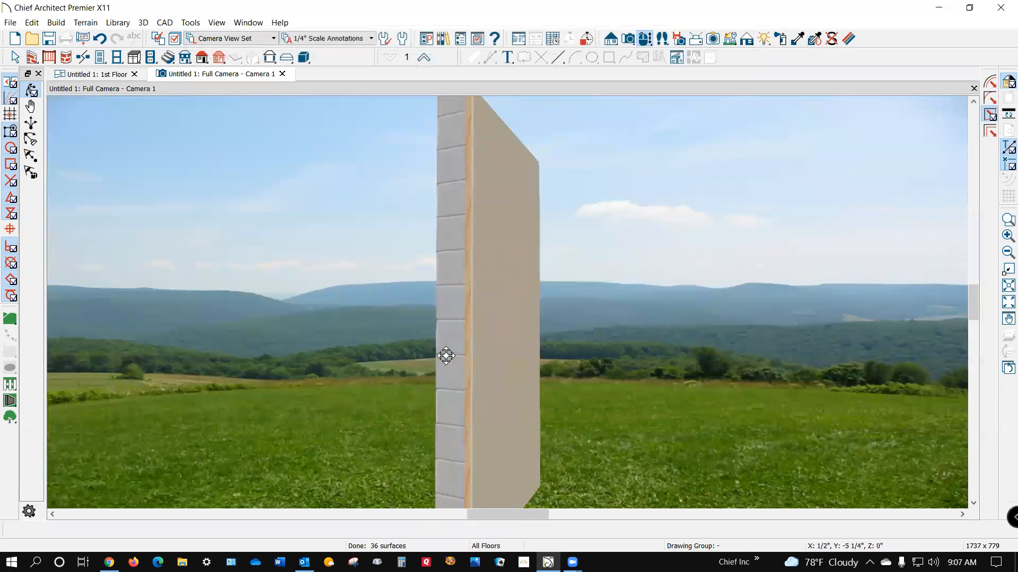
pyautogui.moveTo(445, 356); pyautogui.dragTo(432, 368)
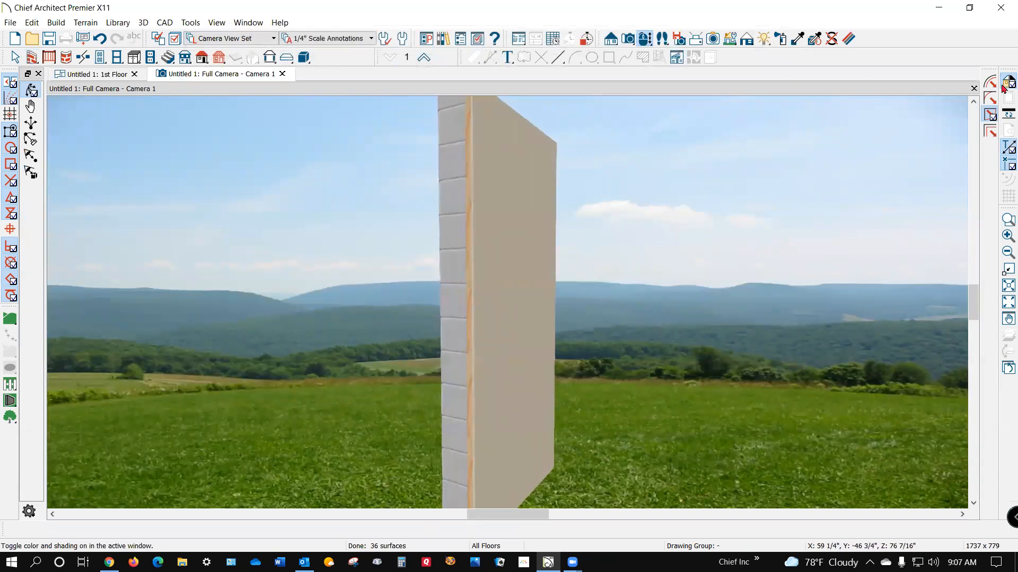
pyautogui.click(973, 89)
# Step: Replace the main layer's material in the wall's 8" CMU (block) 2" Int. Wall definition with the plan material Concrete
pyautogui.press('space')
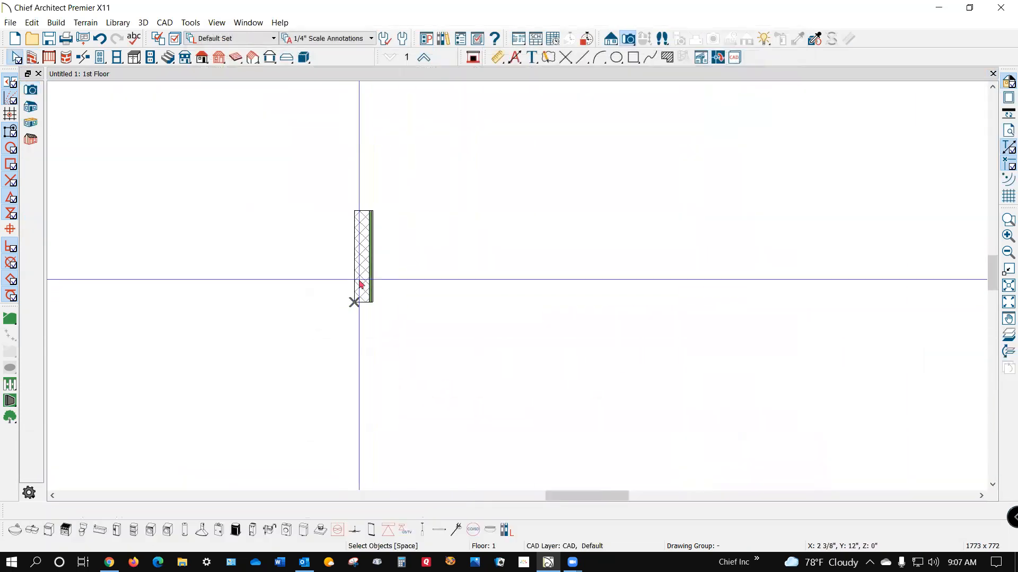
pyautogui.rightClick(360, 286)
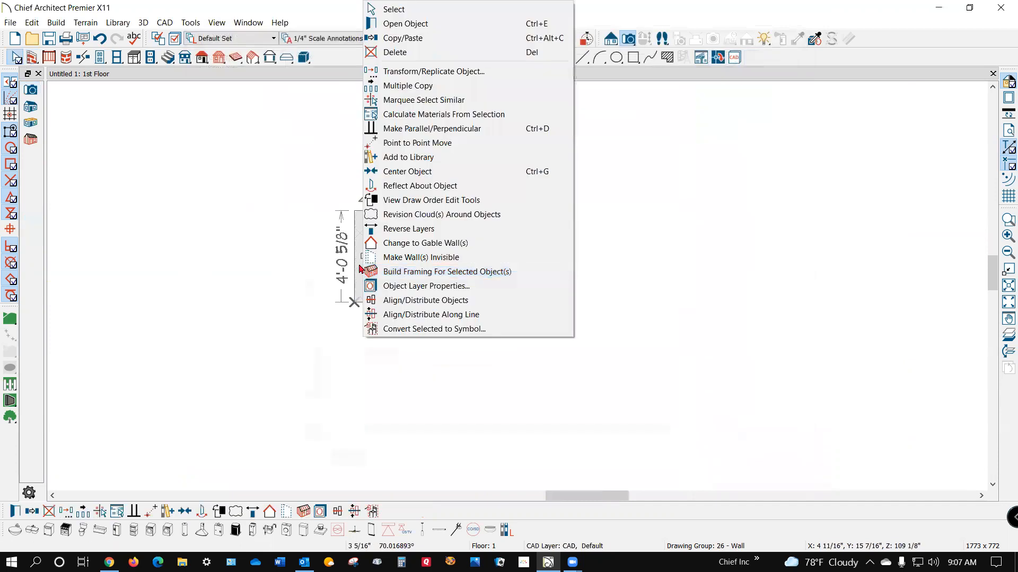
pyautogui.click(409, 23)
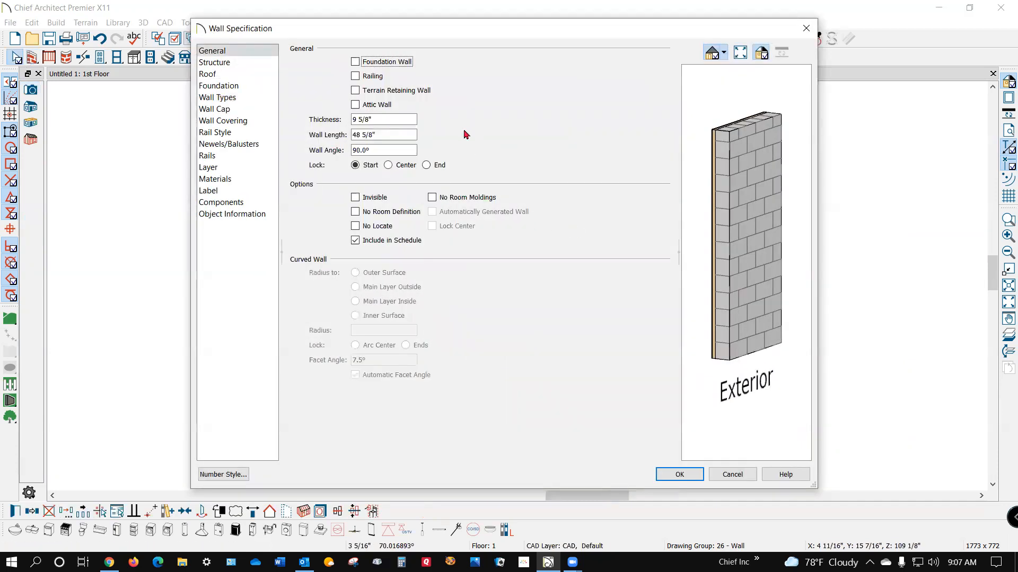
pyautogui.click(225, 100)
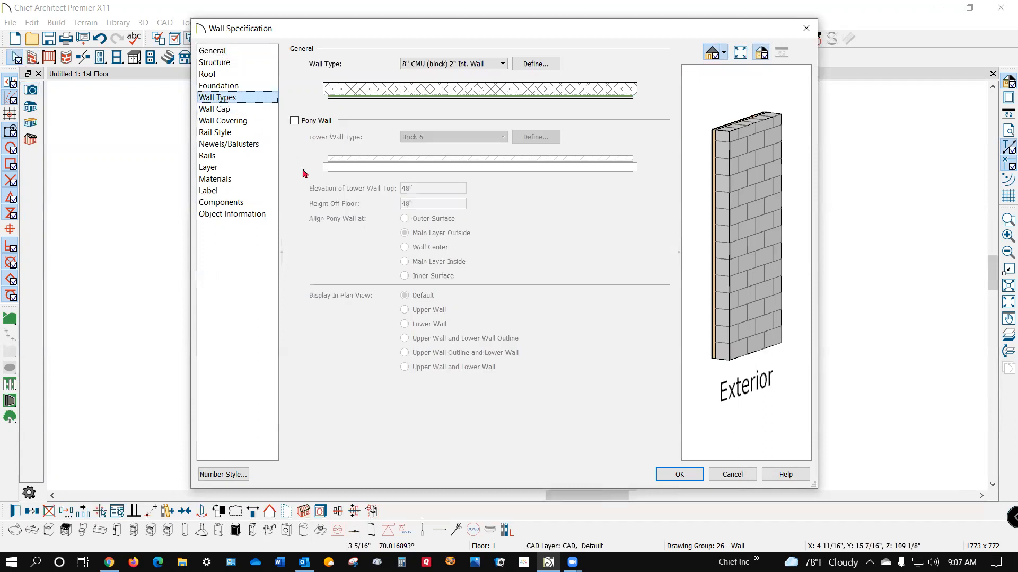
pyautogui.click(552, 67)
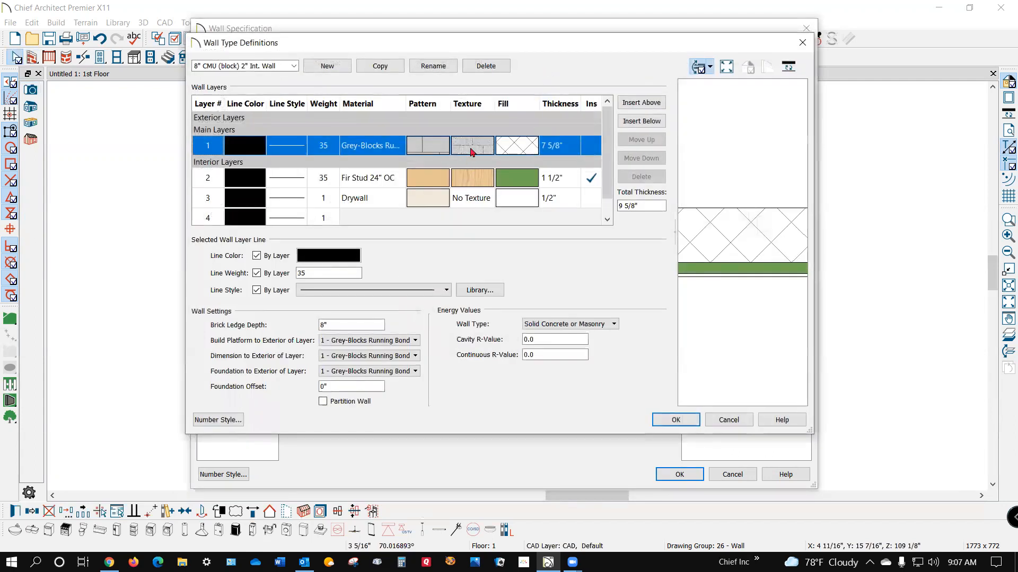
pyautogui.click(477, 157)
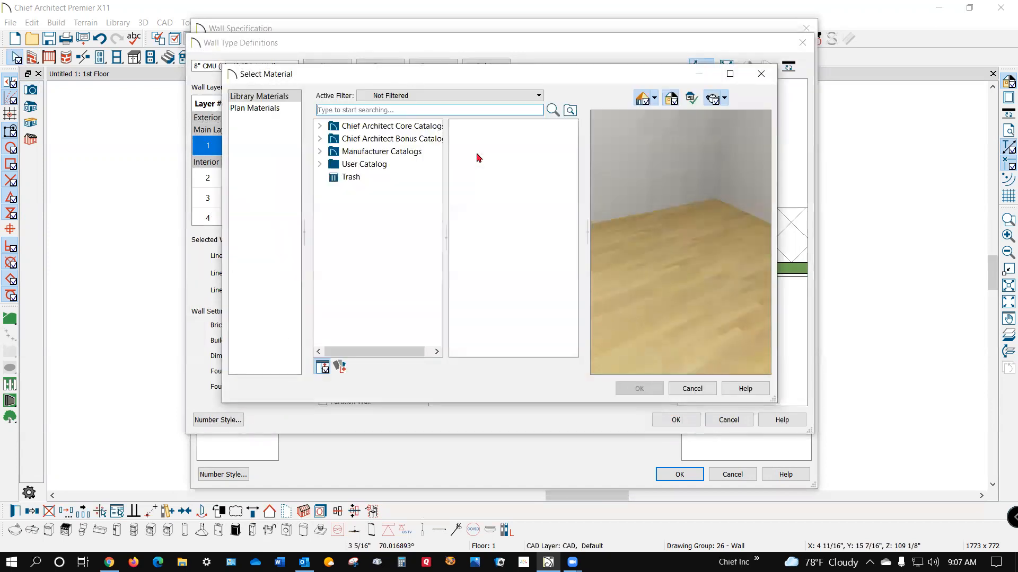
pyautogui.click(270, 108)
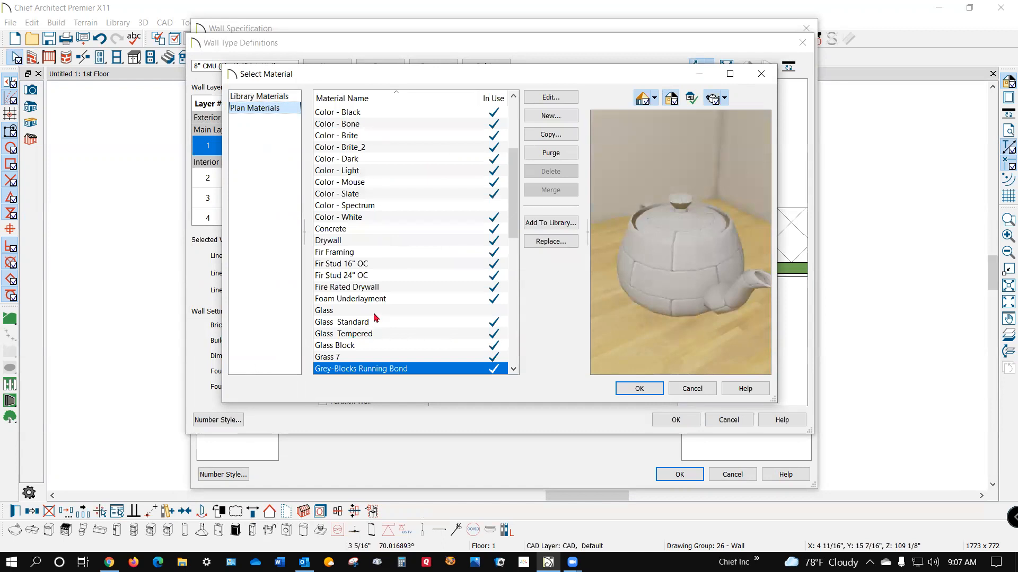
pyautogui.click(330, 231)
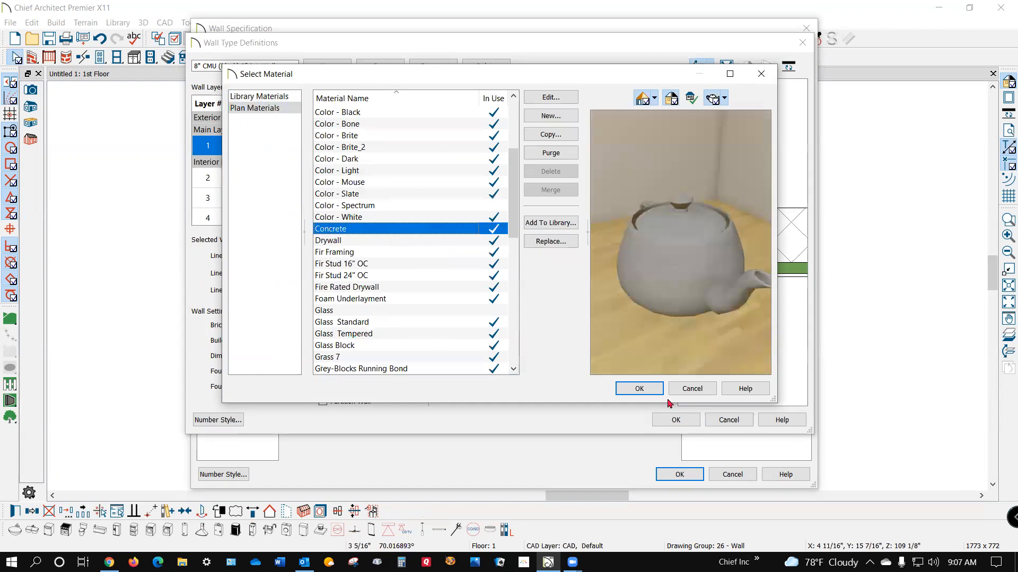
pyautogui.click(641, 388)
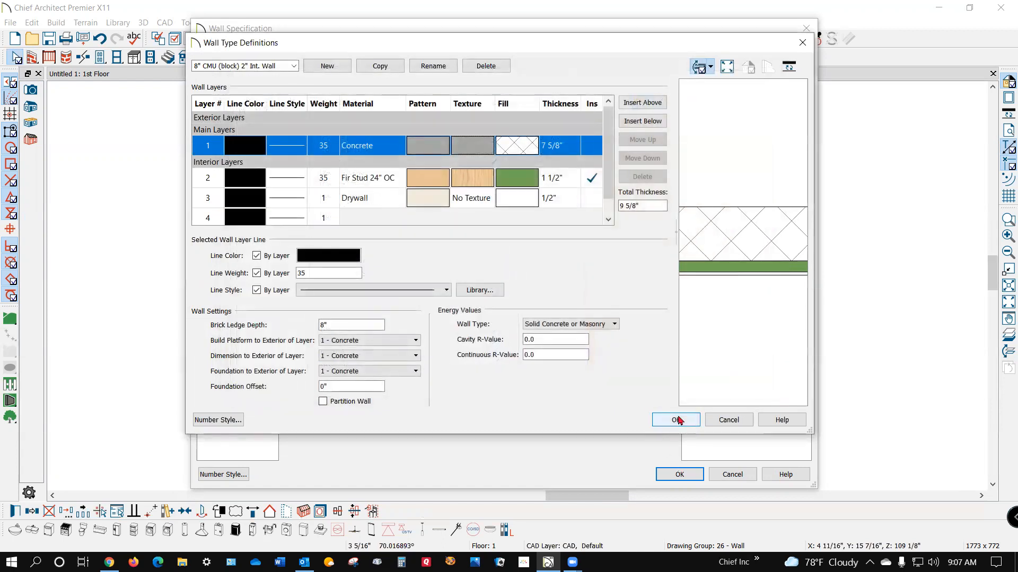
pyautogui.click(676, 419)
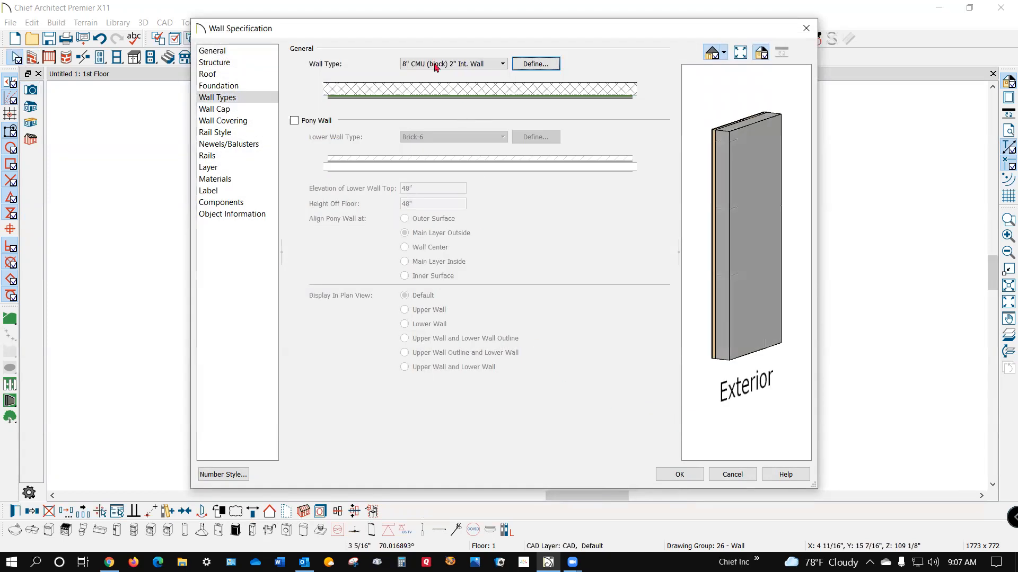
# Step: Copy the 8" CMU (block) 2" Int. Wall definition and name the copy 8" conc 2" Int. Wall
pyautogui.click(548, 68)
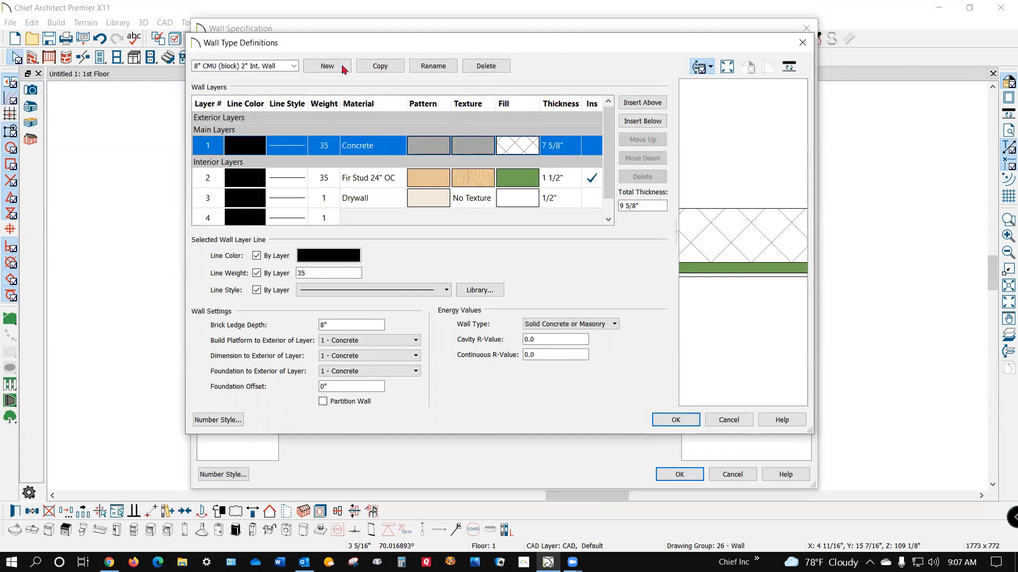
pyautogui.click(381, 67)
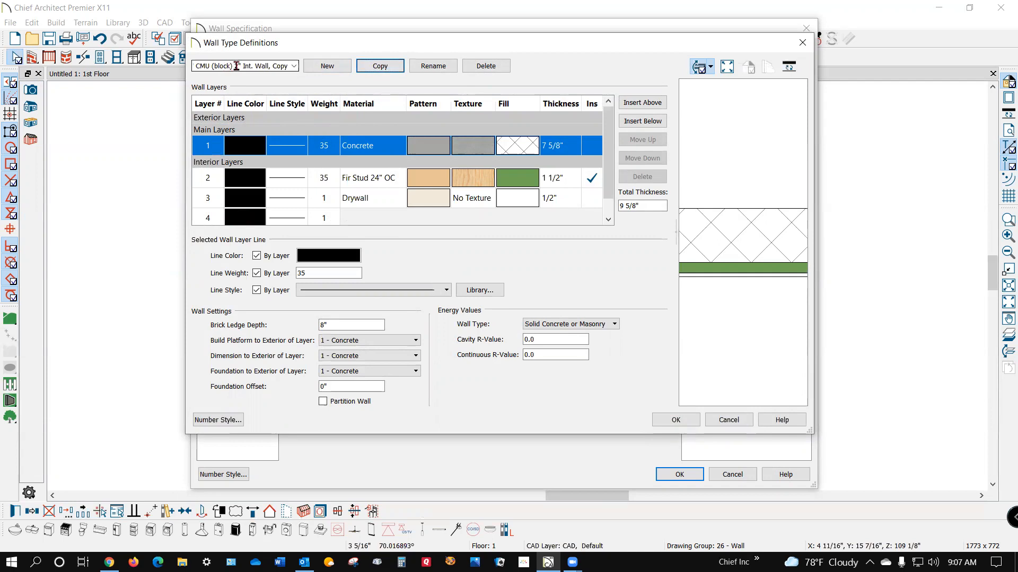
pyautogui.doubleClick(285, 67)
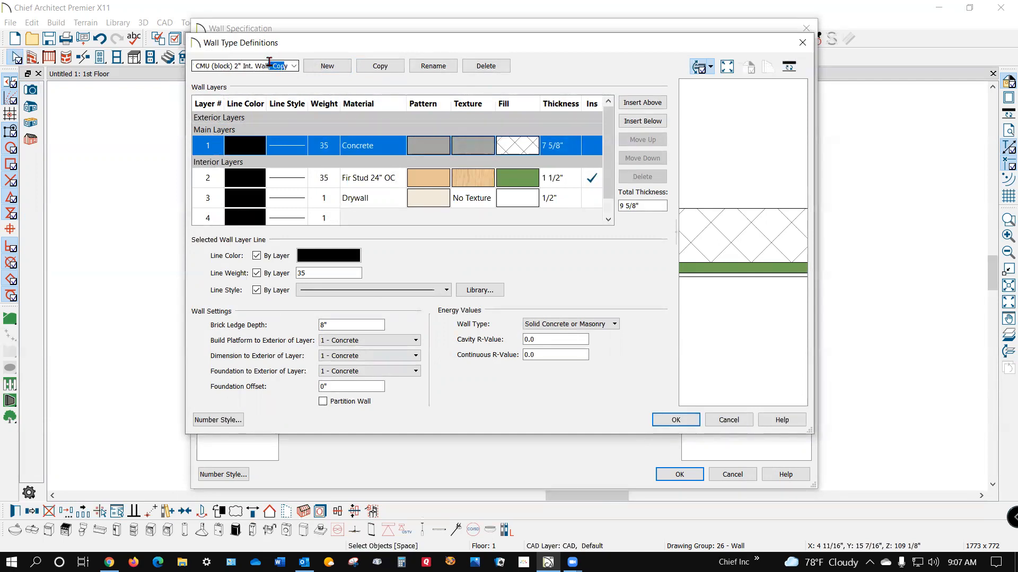
pyautogui.press('BackSpace')
pyautogui.press('BackSpace')
pyautogui.press('BackSpace')
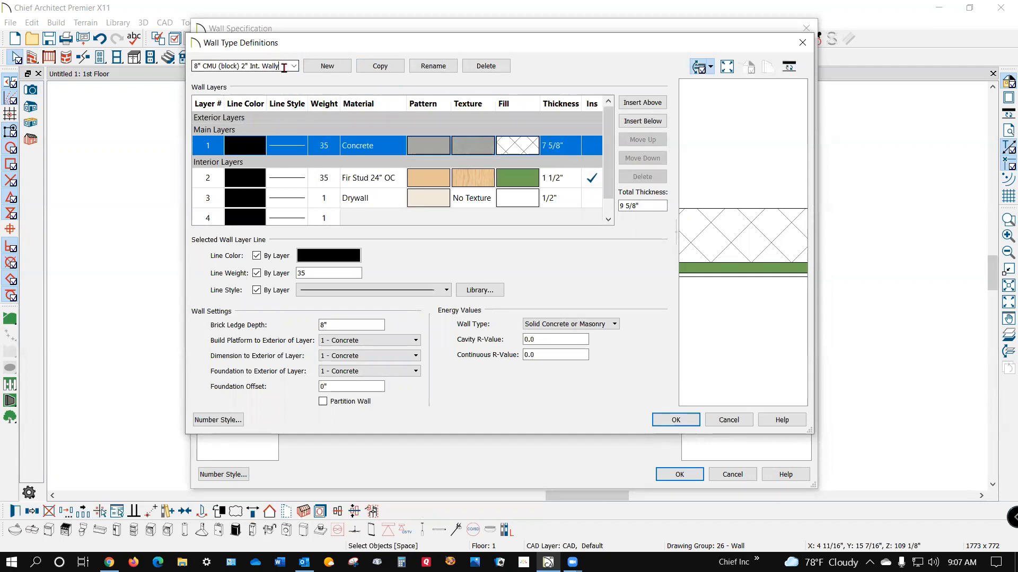
pyautogui.press('BackSpace')
pyautogui.moveTo(240, 65); pyautogui.dragTo(199, 59)
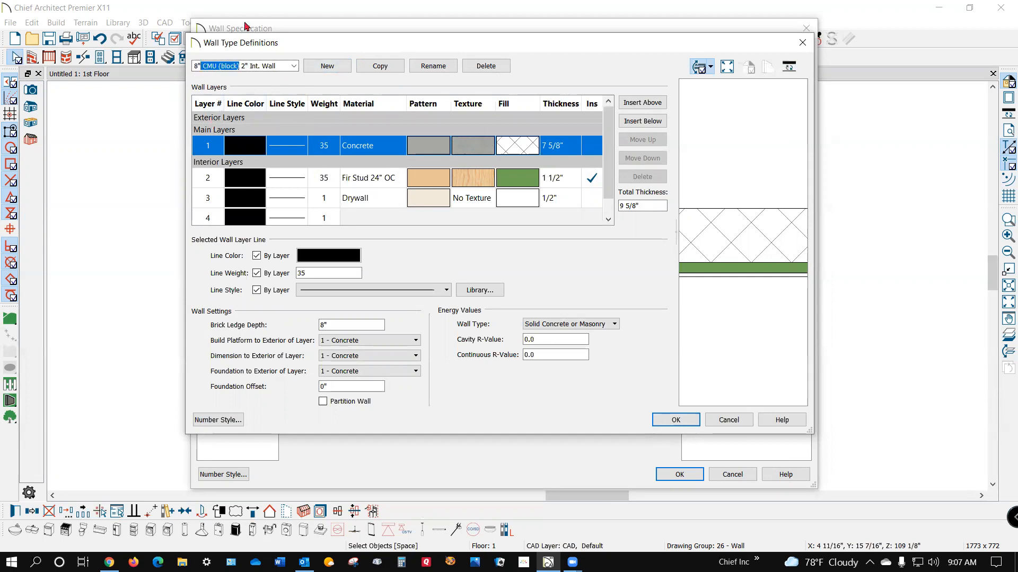
pyautogui.write('conc')
pyautogui.press('BackSpace')
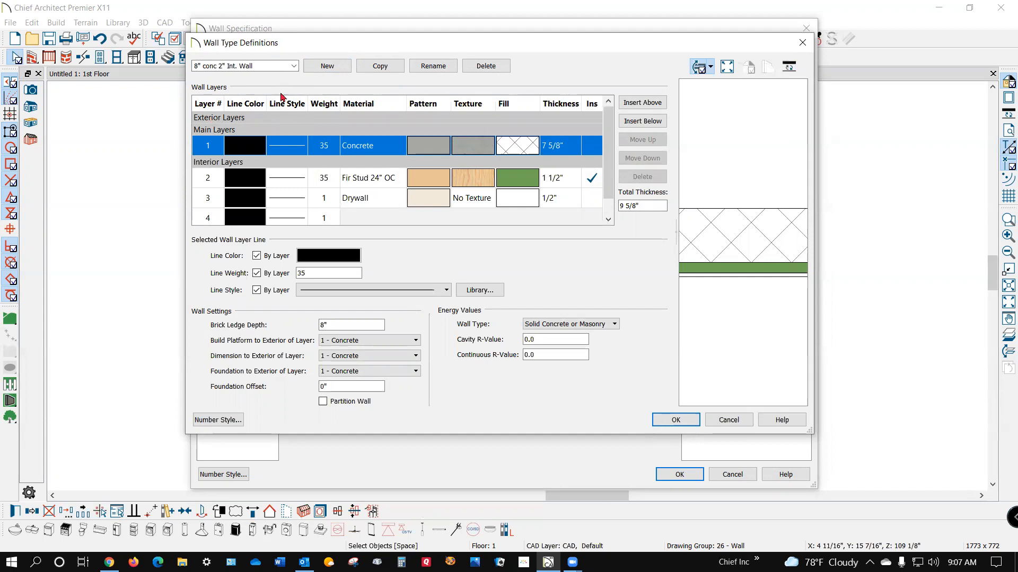
# Step: Apply the 8" conc 2" Int. Wall type to the wall and examine its layers in a full camera view of the wall's end
pyautogui.click(676, 420)
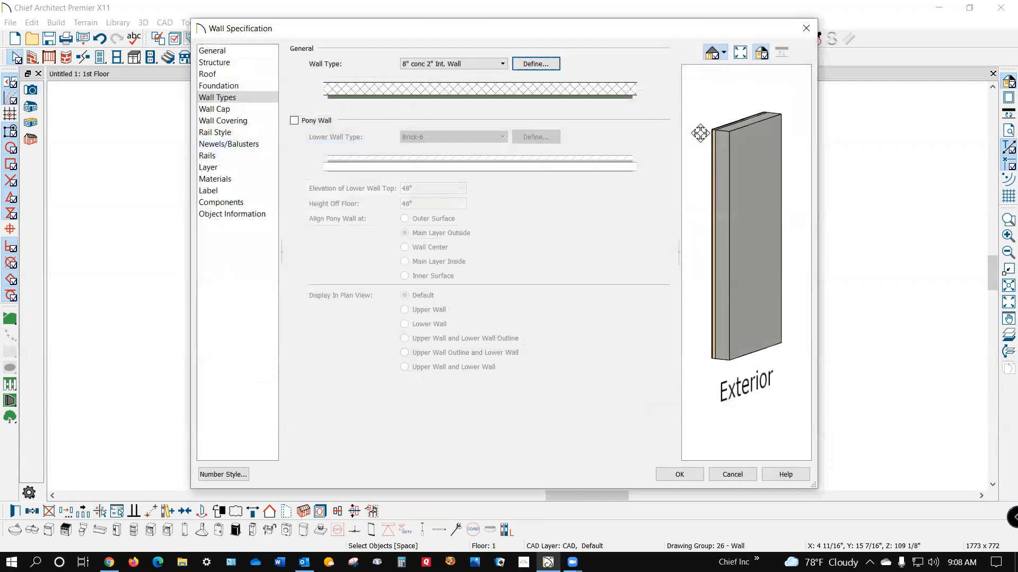
pyautogui.click(680, 476)
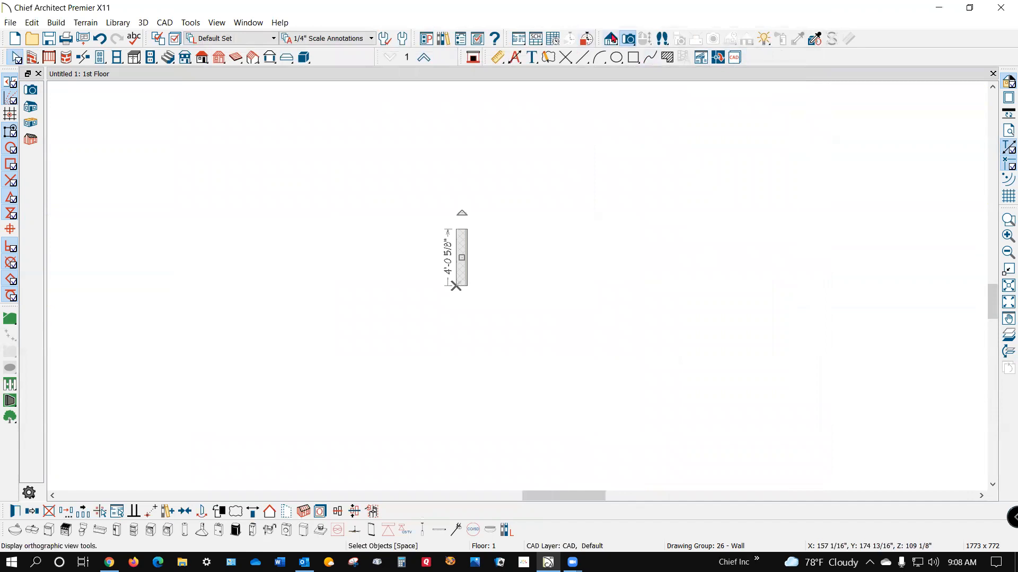
pyautogui.click(628, 41)
pyautogui.moveTo(514, 439); pyautogui.dragTo(486, 284)
pyautogui.moveTo(453, 322); pyautogui.dragTo(472, 337)
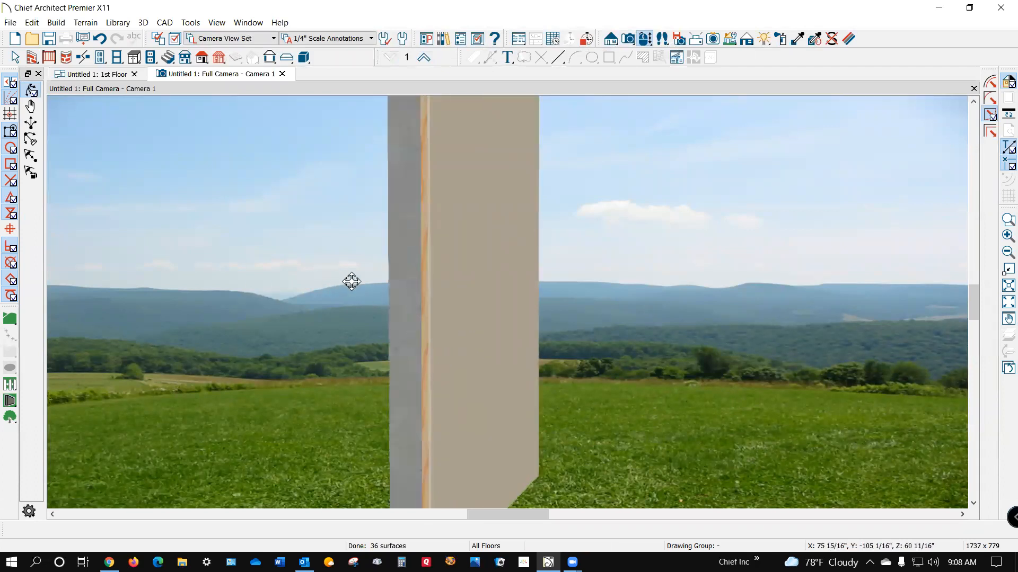
pyautogui.scroll(-3, 352, 281)
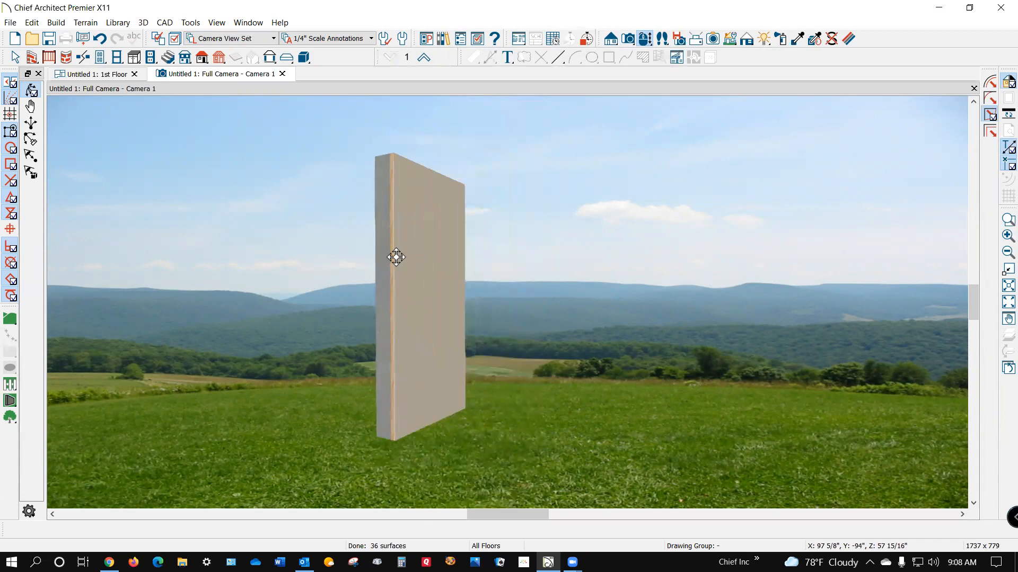
# Step: Make the wall a foundation wall with a 16" by 8" footing, and close the camera view
pyautogui.rightClick(395, 257)
pyautogui.click(436, 295)
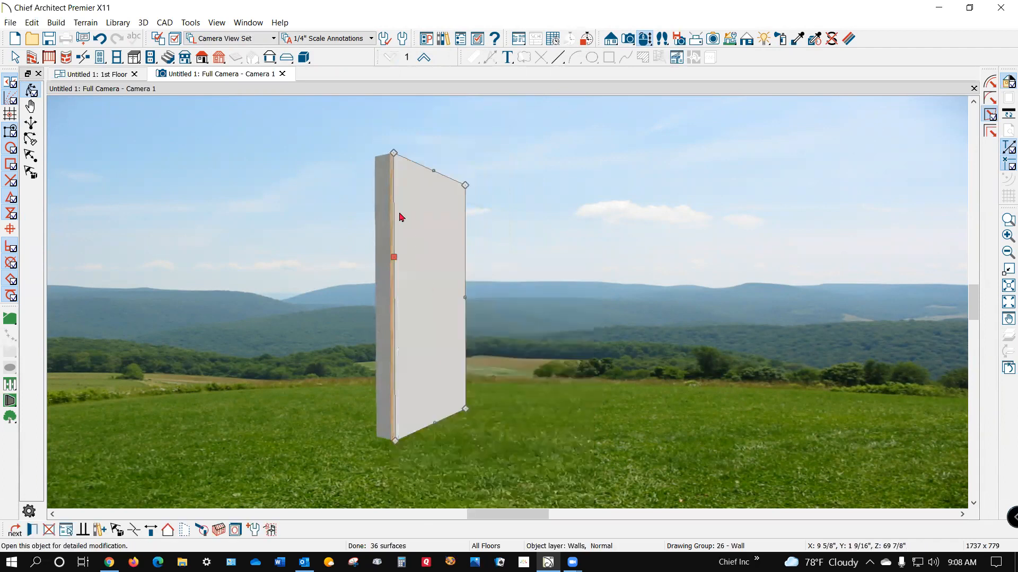
pyautogui.click(243, 88)
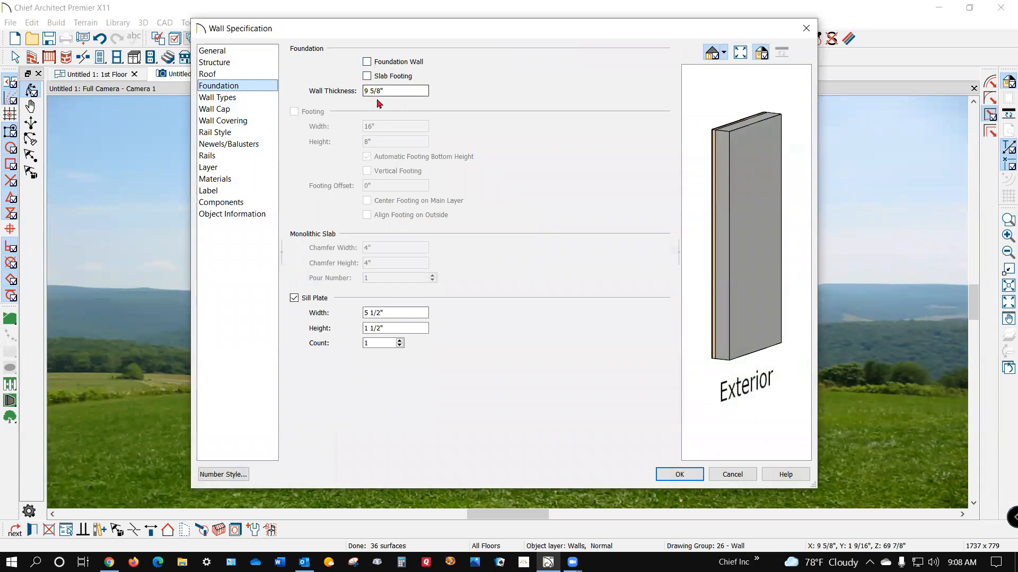
pyautogui.click(380, 64)
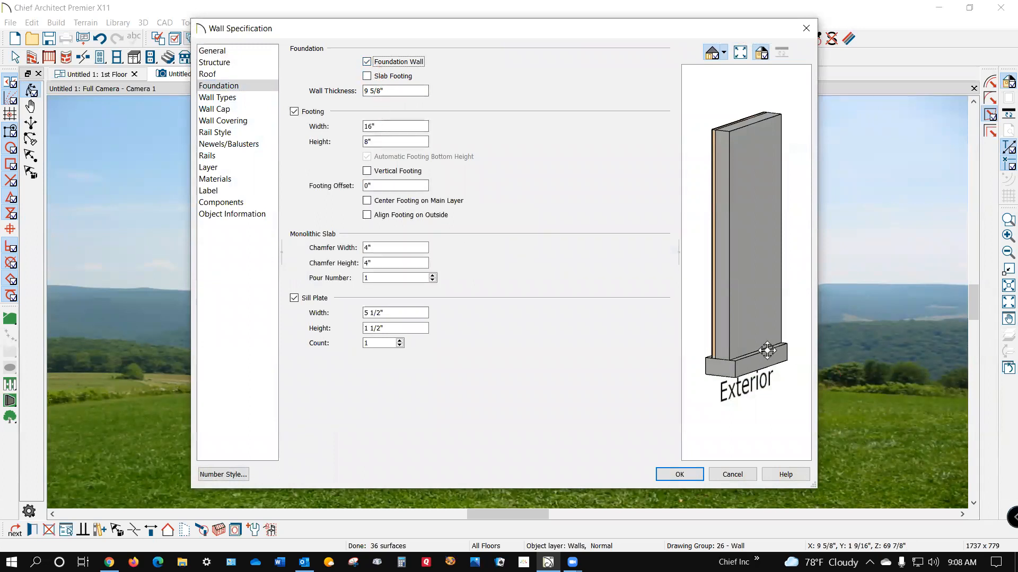
pyautogui.click(672, 474)
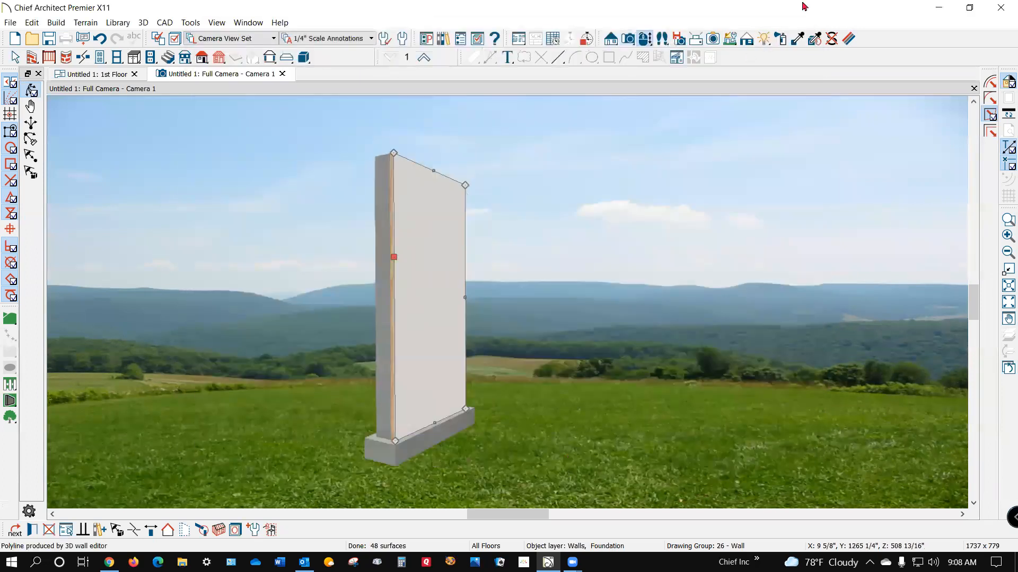
pyautogui.click(975, 89)
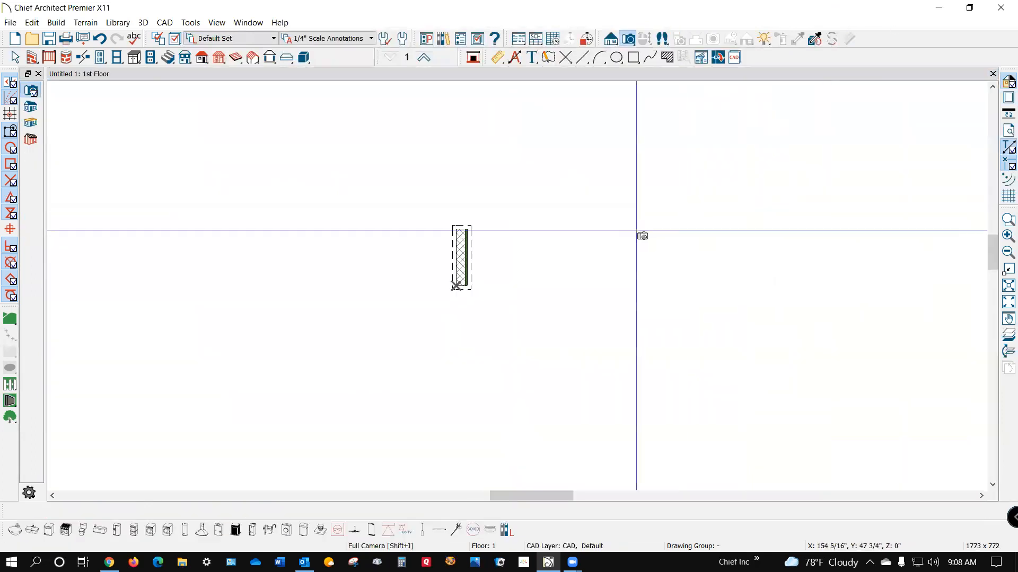
# Step: Change the fill pattern of the Concrete main layer in the 8" conc 2" Int. Wall definition to Solid
pyautogui.scroll(3, 460, 247)
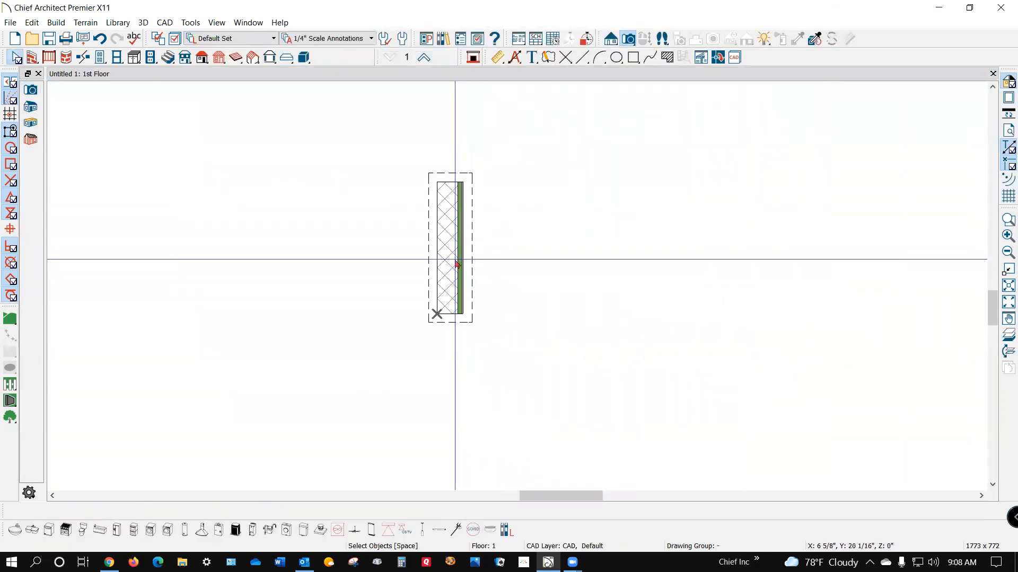
pyautogui.scroll(-2, 456, 249)
pyautogui.click(441, 247)
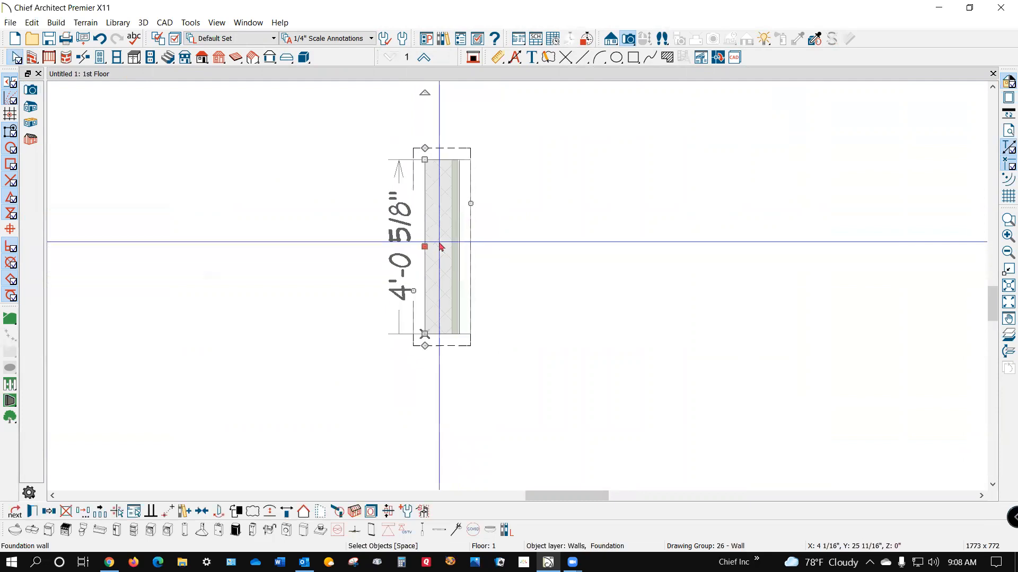
pyautogui.doubleClick(440, 247)
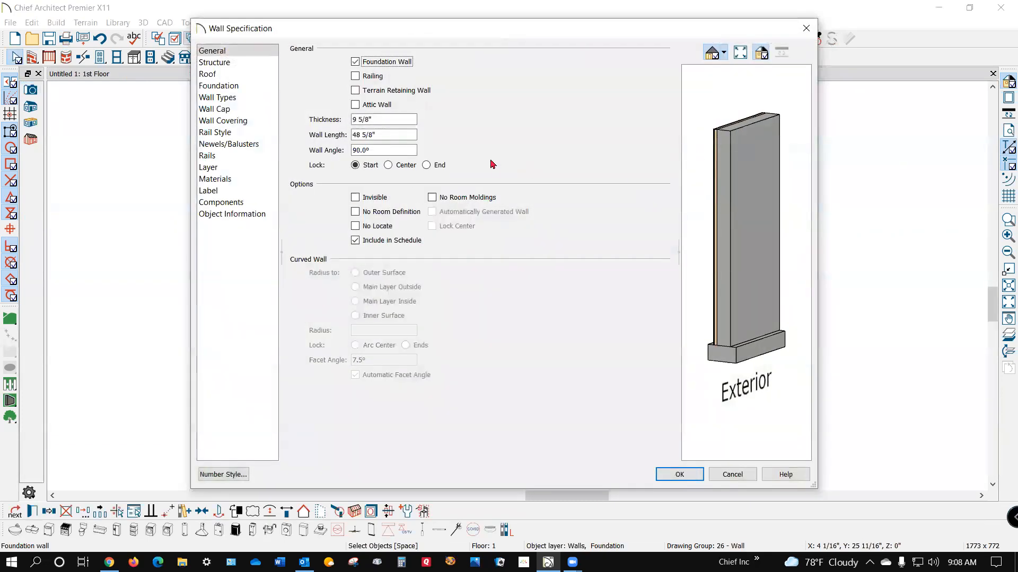
pyautogui.click(221, 101)
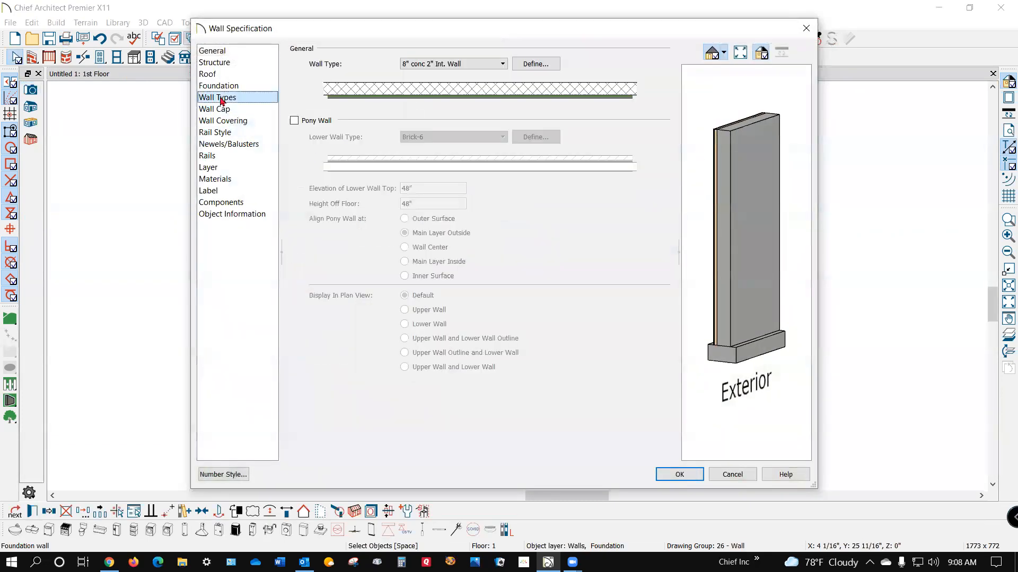
pyautogui.click(553, 59)
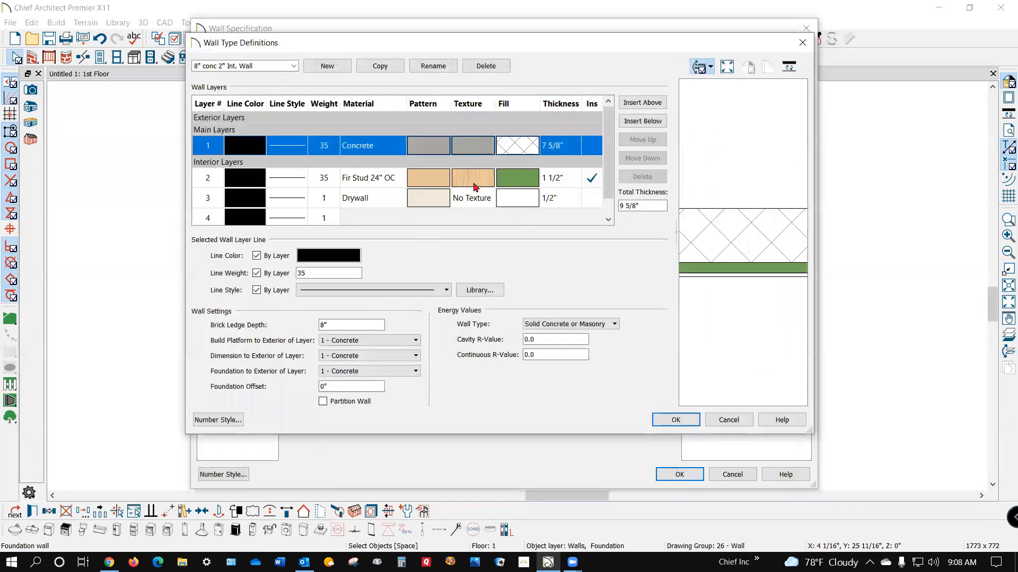
pyautogui.click(511, 150)
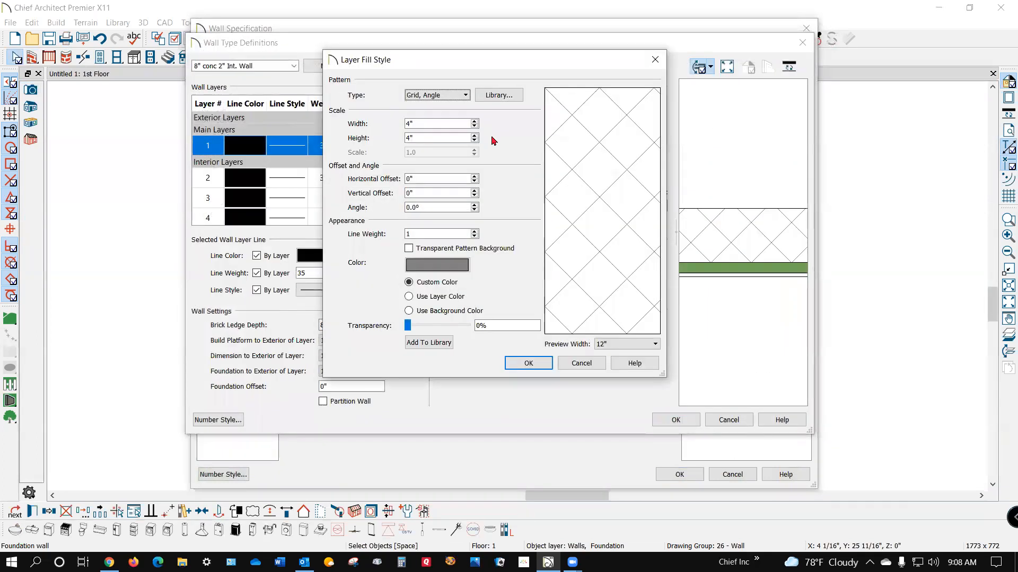
pyautogui.click(466, 97)
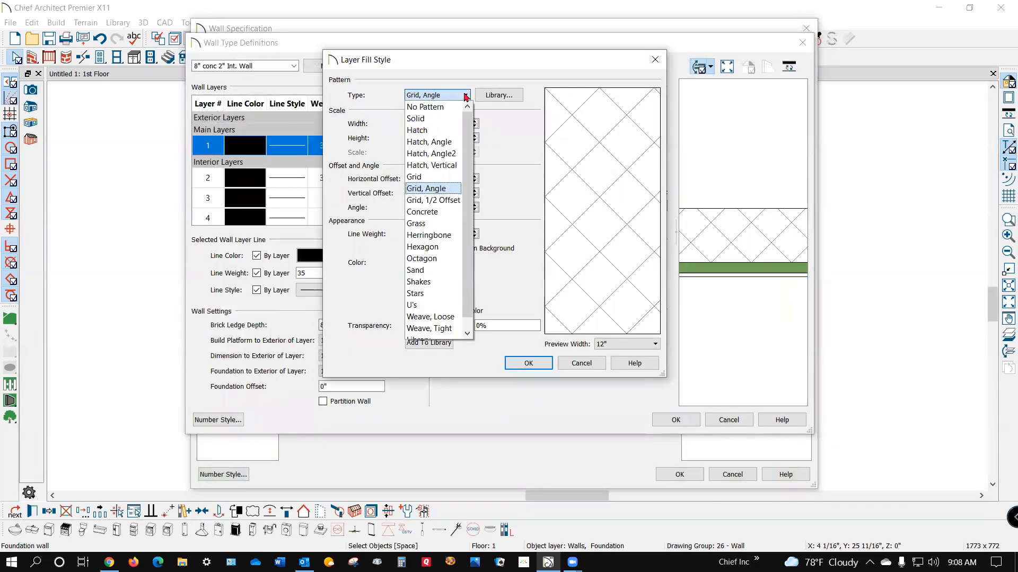
pyautogui.click(451, 122)
pyautogui.click(543, 364)
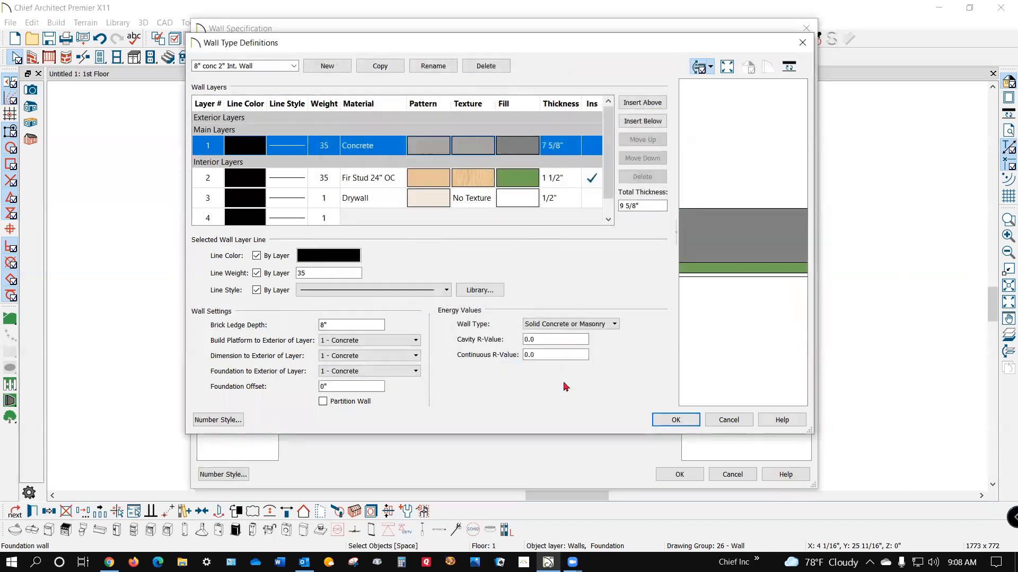
pyautogui.click(676, 420)
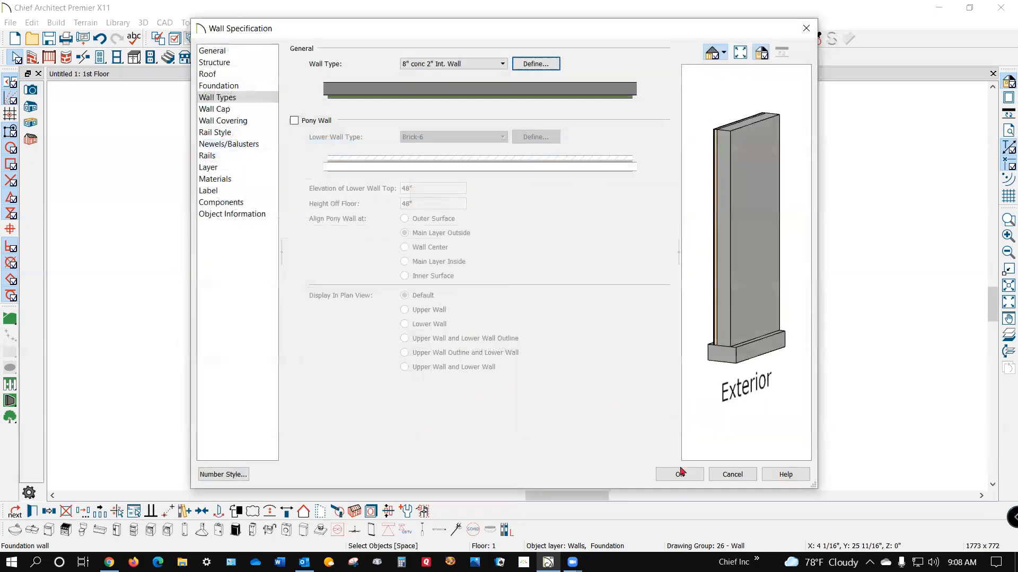
pyautogui.click(680, 474)
# Step: Set the Fir Stud 24" OC layer's thickness to 3 1/2" in the 8" conc 2" Int. Wall definition
pyautogui.scroll(-2, 424, 304)
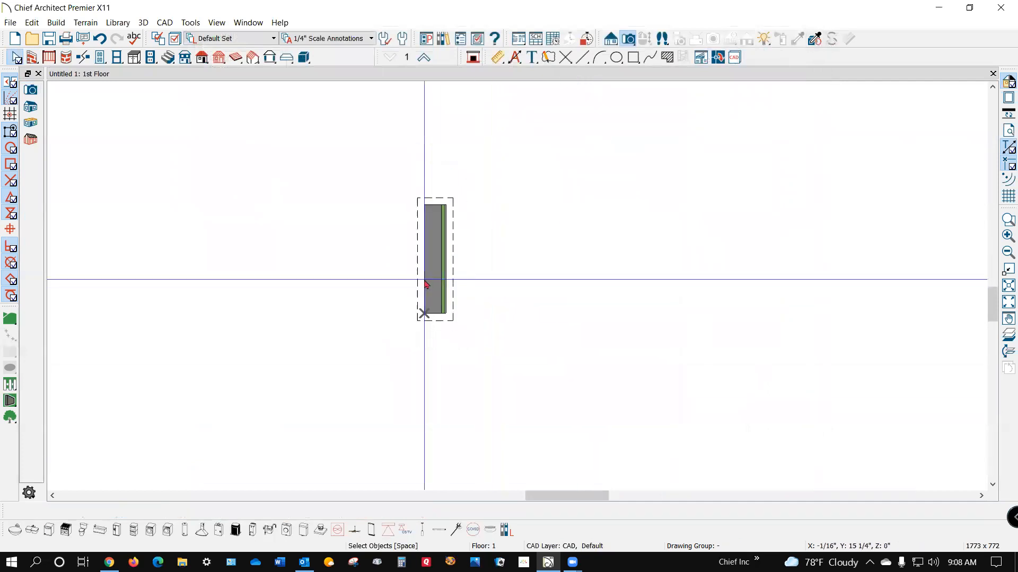
pyautogui.scroll(4, 436, 264)
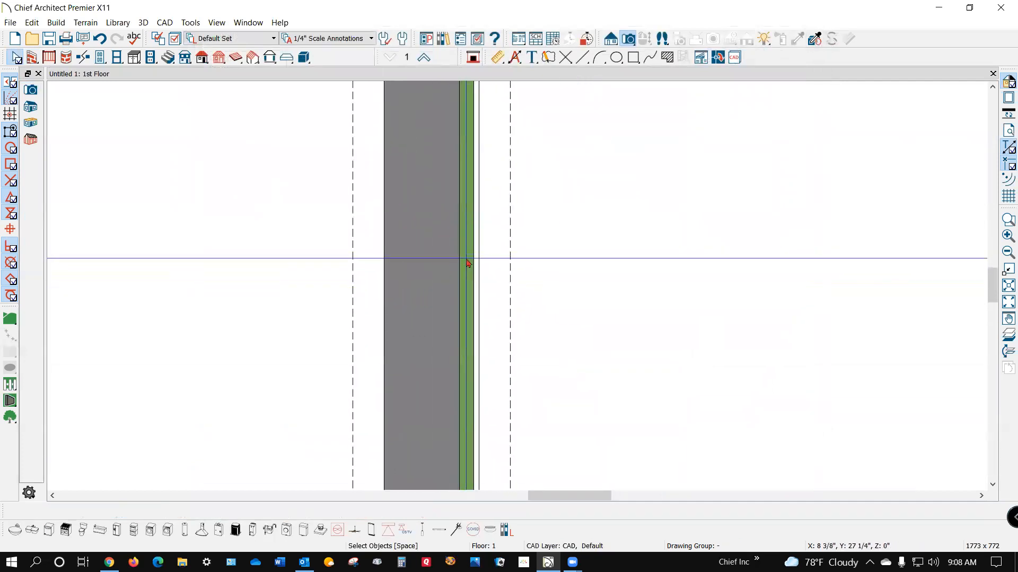
pyautogui.scroll(-3, 455, 255)
pyautogui.click(453, 273)
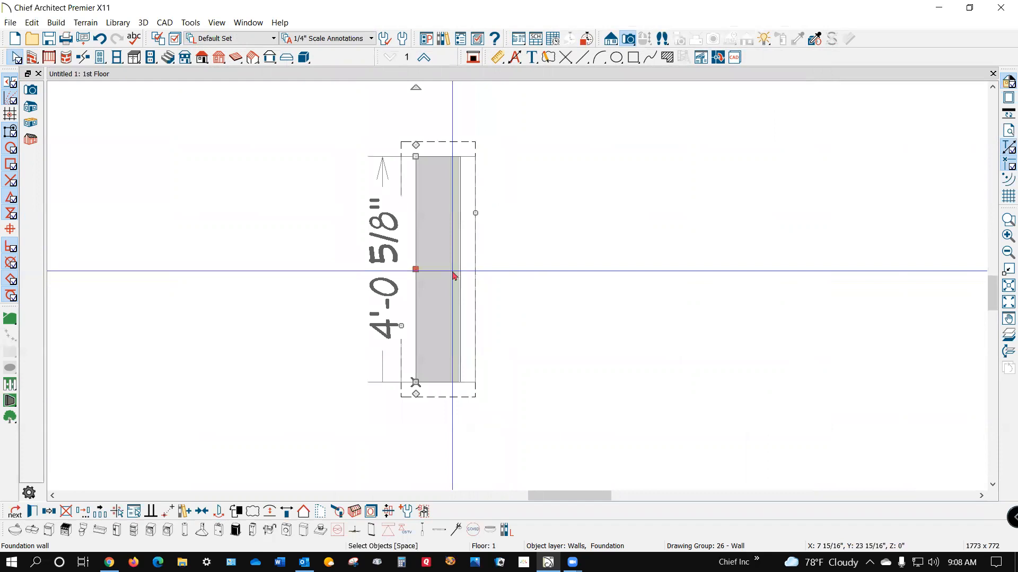
pyautogui.doubleClick(453, 272)
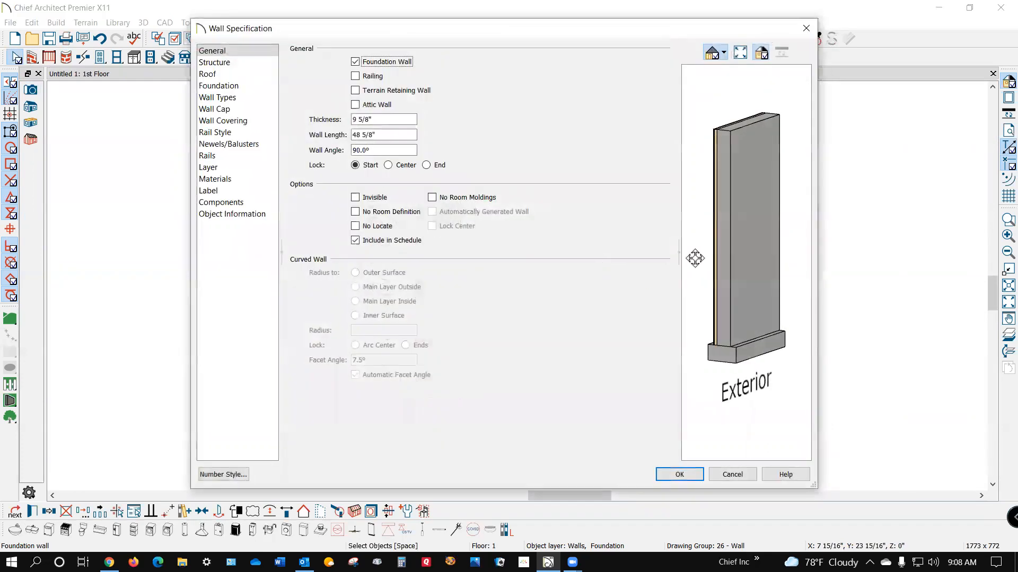
pyautogui.click(223, 98)
pyautogui.click(534, 64)
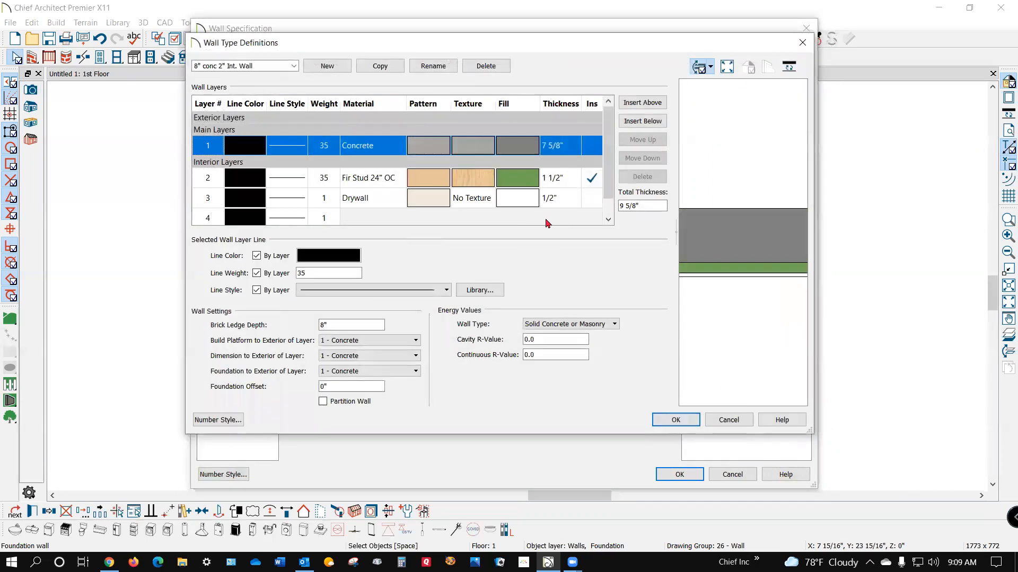
pyautogui.doubleClick(549, 180)
pyautogui.moveTo(546, 178); pyautogui.dragTo(539, 179)
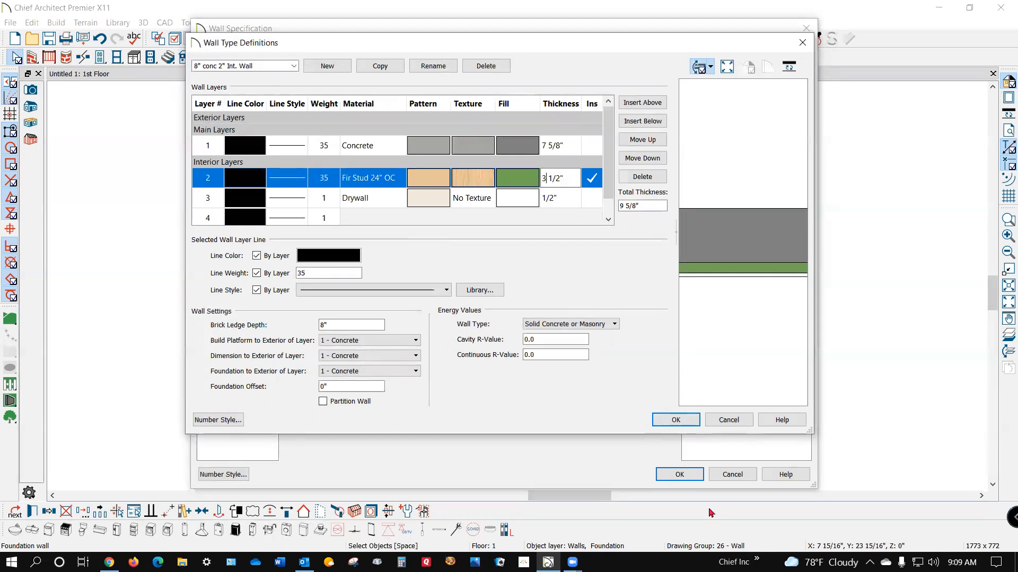
pyautogui.click(676, 421)
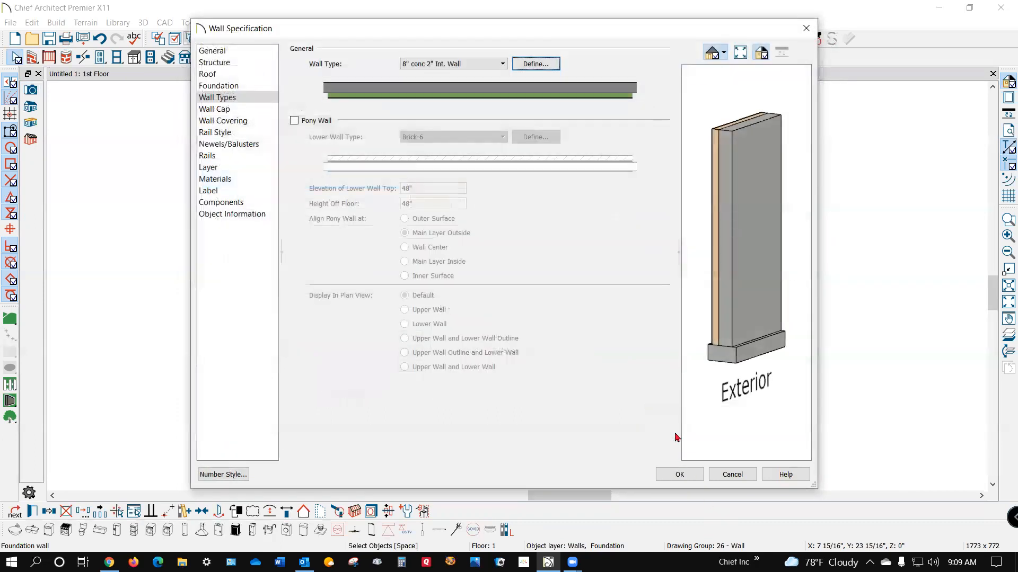
pyautogui.click(681, 474)
# Step: Create a full camera view facing the wall's end to examine the thicker stud layer, and close the view
pyautogui.scroll(-2, 578, 250)
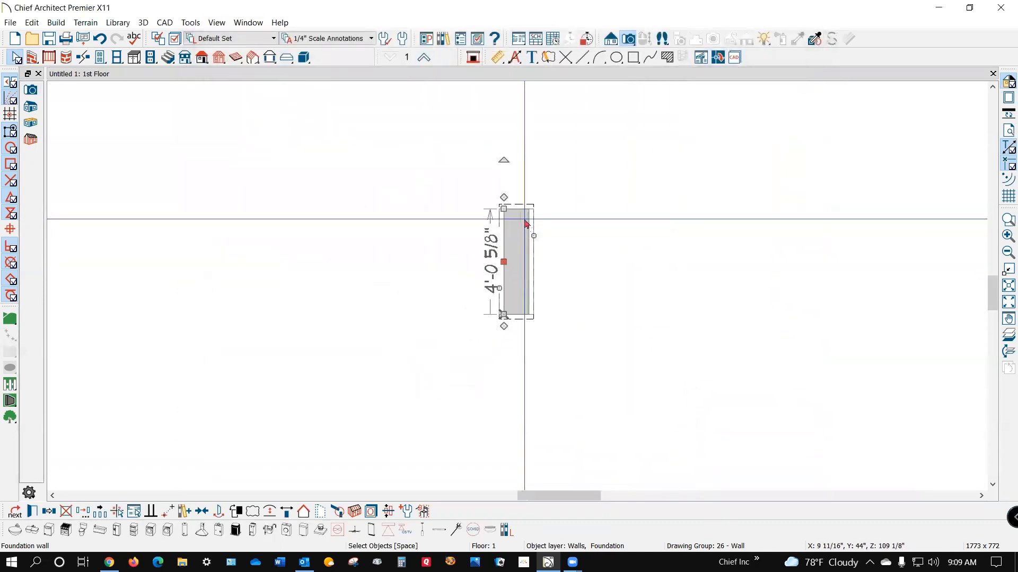
pyautogui.click(536, 120)
pyautogui.click(628, 39)
pyautogui.moveTo(628, 454); pyautogui.dragTo(534, 301)
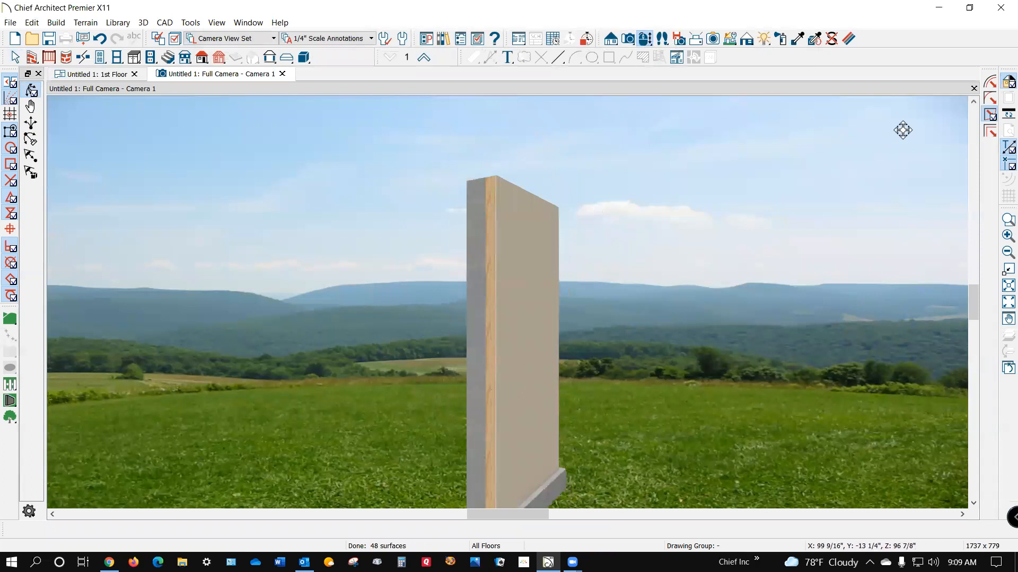
pyautogui.click(974, 89)
# Step: Build a closed rectangular room about 26' by 12' from the concrete foundation wall, returning to its starting corner
pyautogui.scroll(-5, 527, 234)
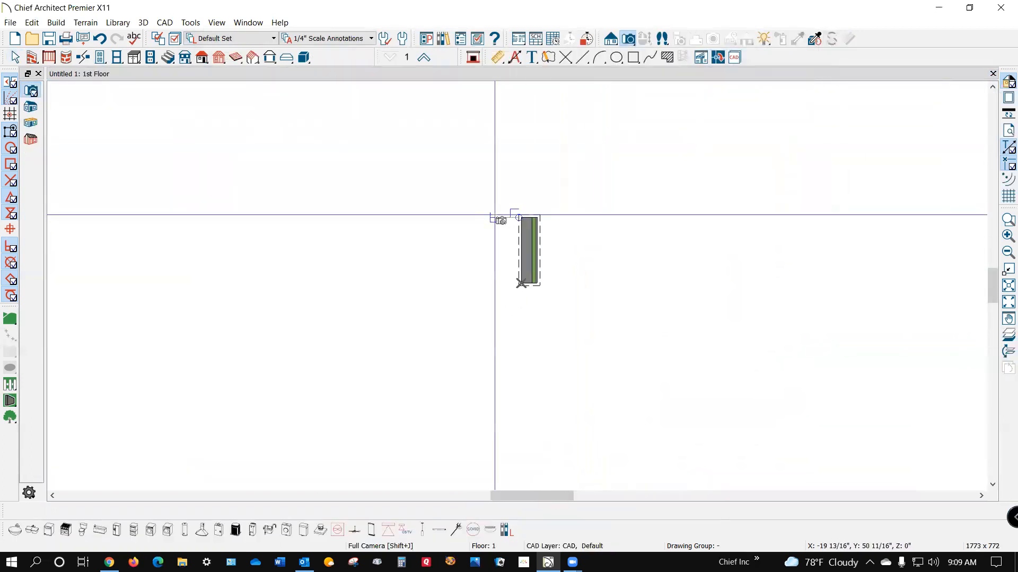
pyautogui.scroll(3, 510, 229)
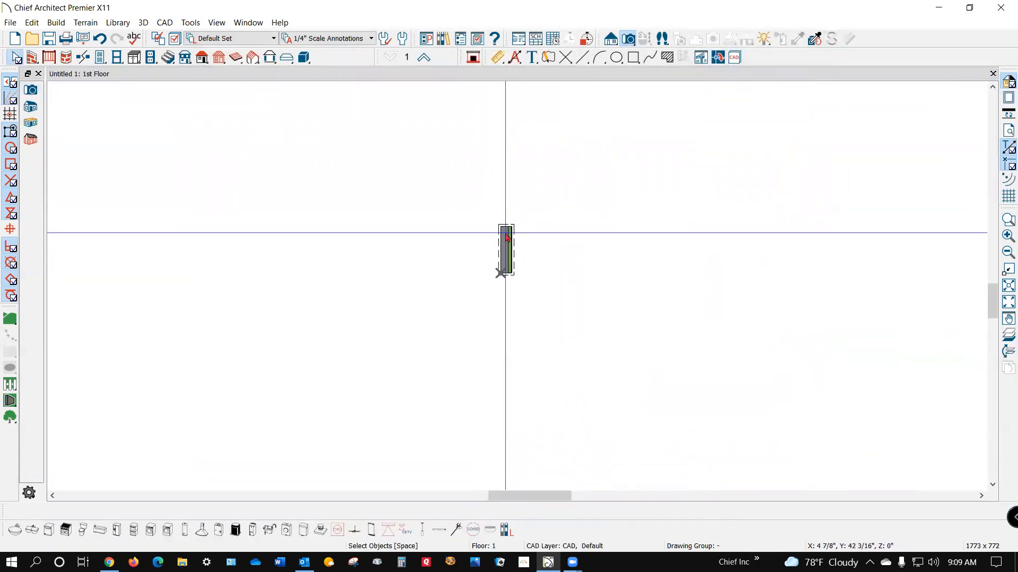
pyautogui.click(502, 229)
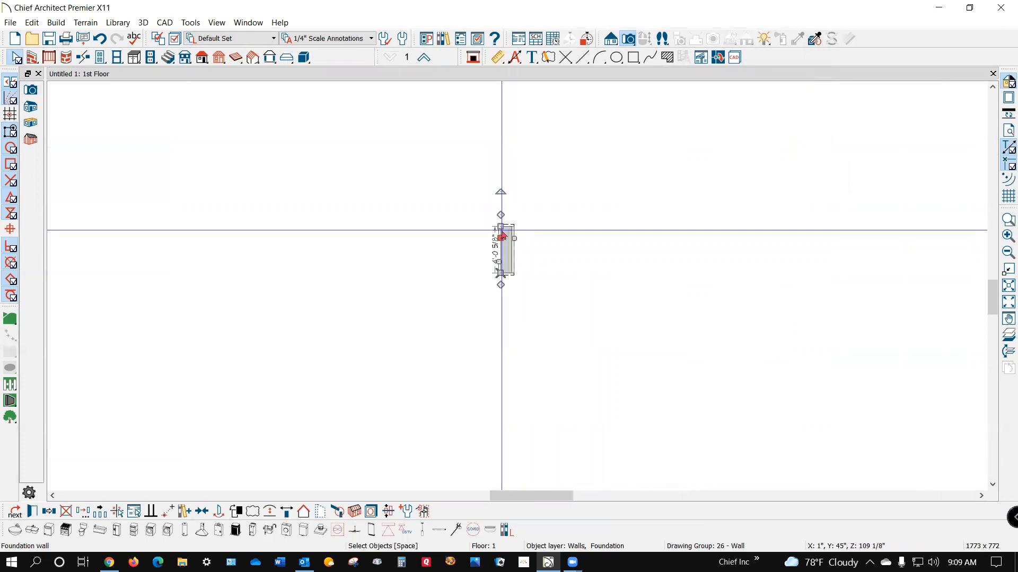
pyautogui.moveTo(501, 226); pyautogui.dragTo(501, 272)
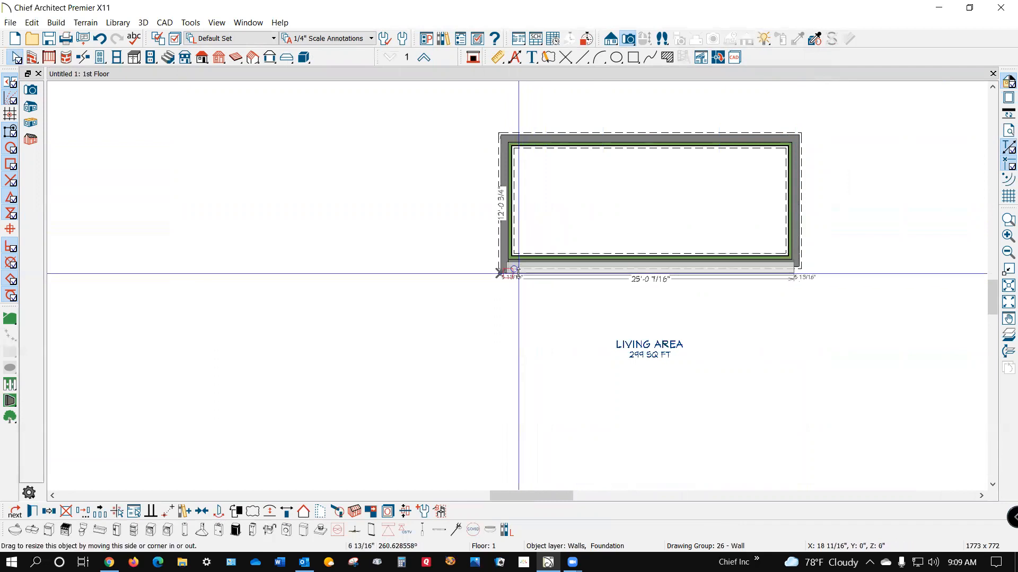
# Step: Move the room's upper wall outward by about 12'-7" to deepen the room, and clear the selection
pyautogui.scroll(-3, 603, 244)
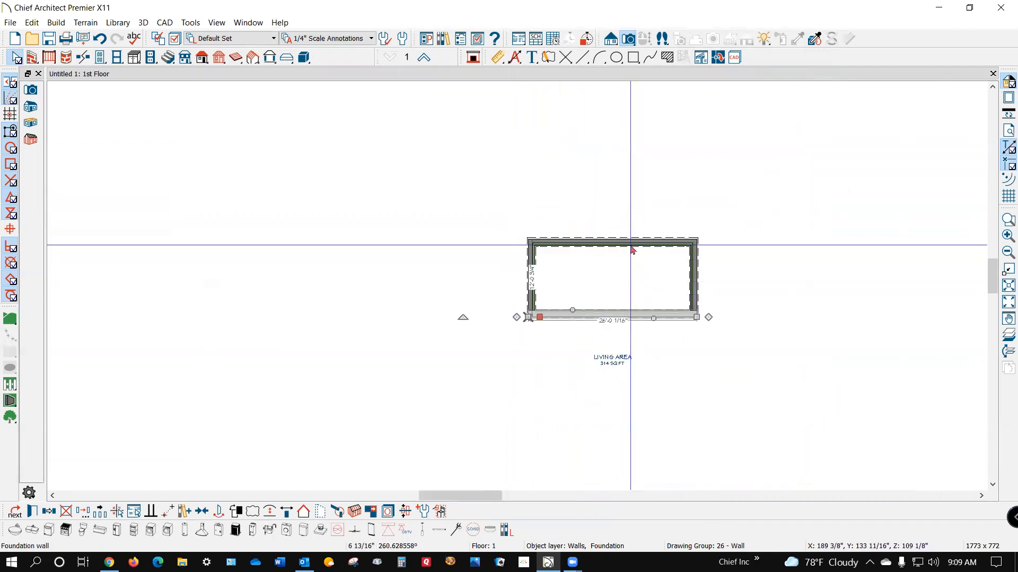
pyautogui.click(621, 240)
pyautogui.moveTo(613, 241); pyautogui.dragTo(612, 168)
pyautogui.press('Escape')
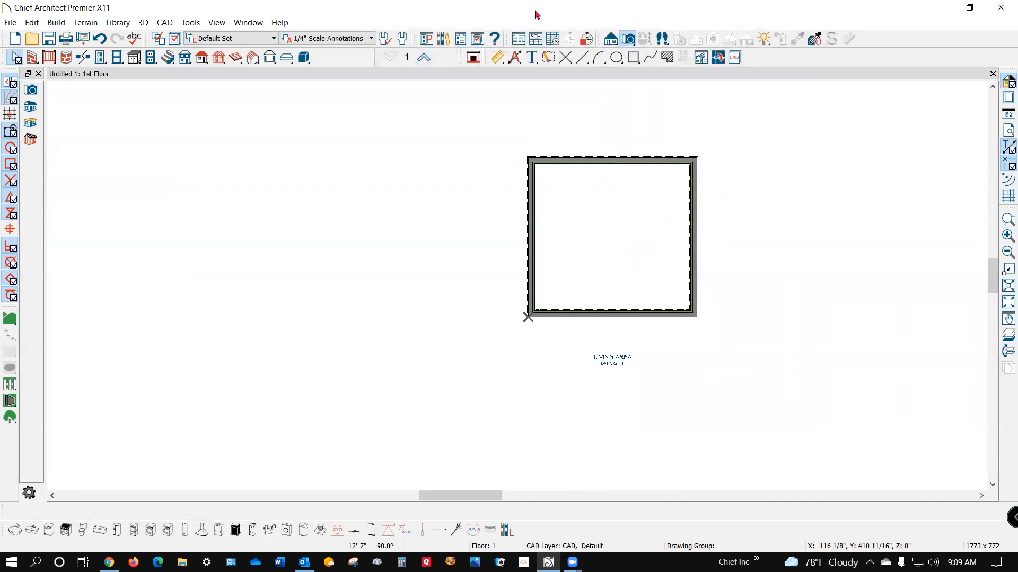
# Step: Create a perspective floor overview of the room and orbit it to examine the concrete walls and footing
pyautogui.click(630, 41)
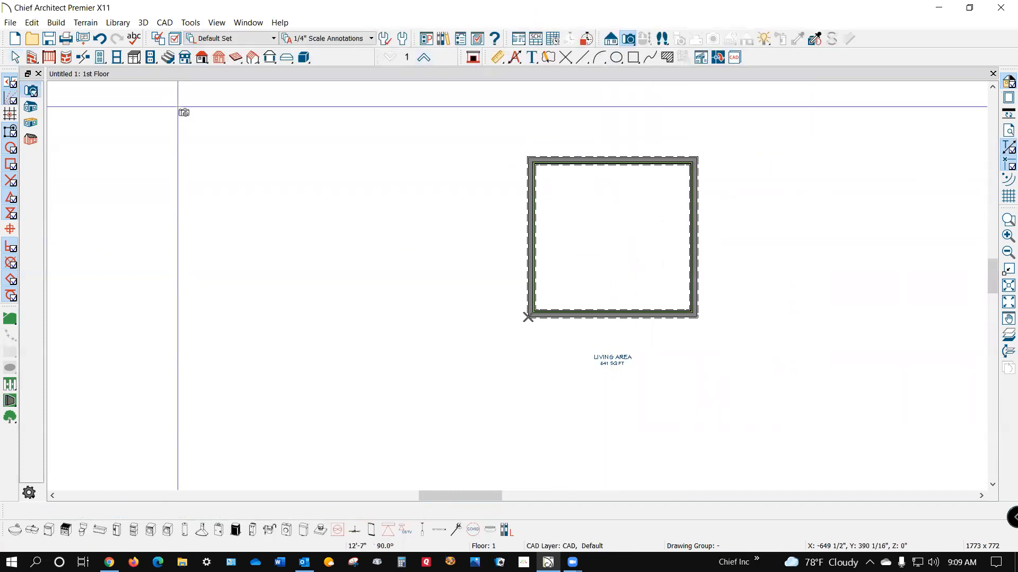
pyautogui.click(35, 123)
pyautogui.moveTo(531, 264); pyautogui.dragTo(498, 274)
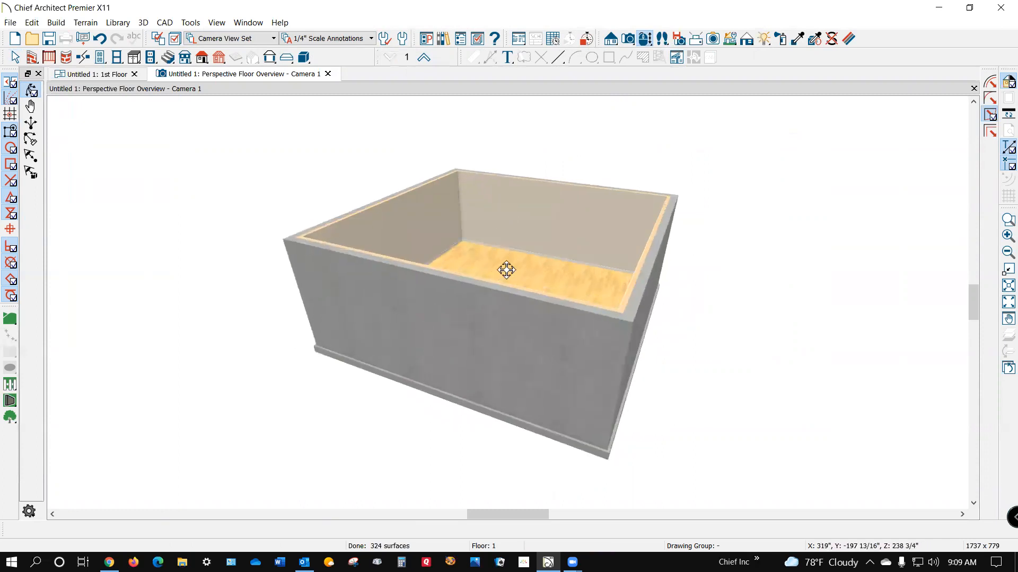